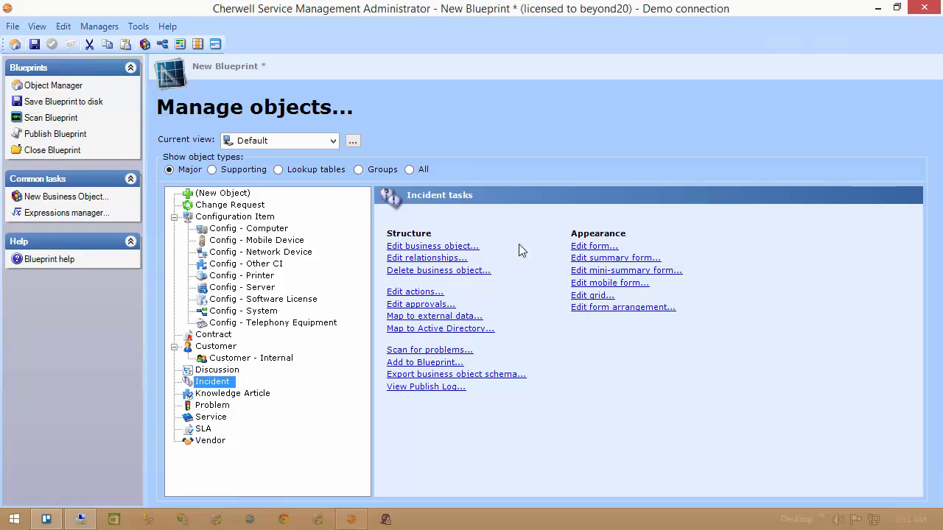
Open the Incident form and examine the table validation settings of the Service field
{"action": "left_click", "coordinate": [587, 249]}
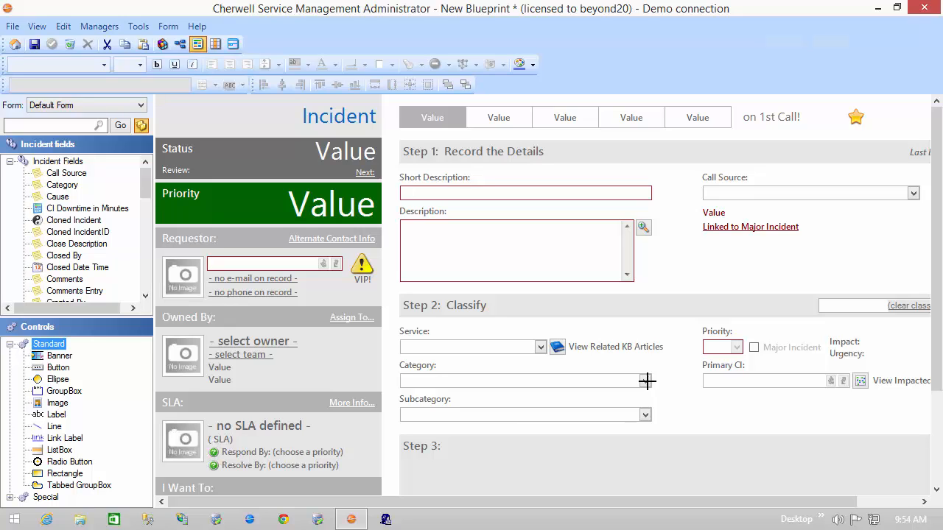
{"action": "left_click", "coordinate": [486, 352]}
{"action": "right_click", "coordinate": [486, 352]}
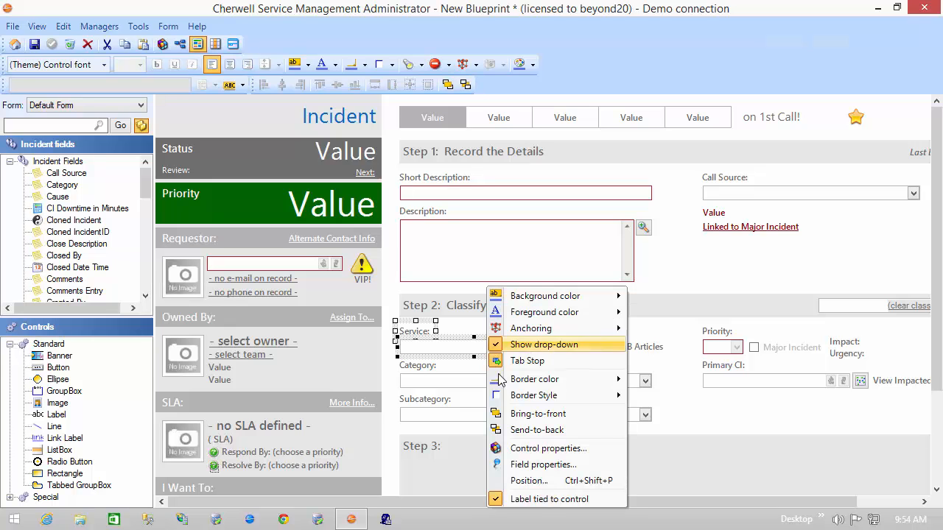
{"action": "left_click", "coordinate": [540, 463]}
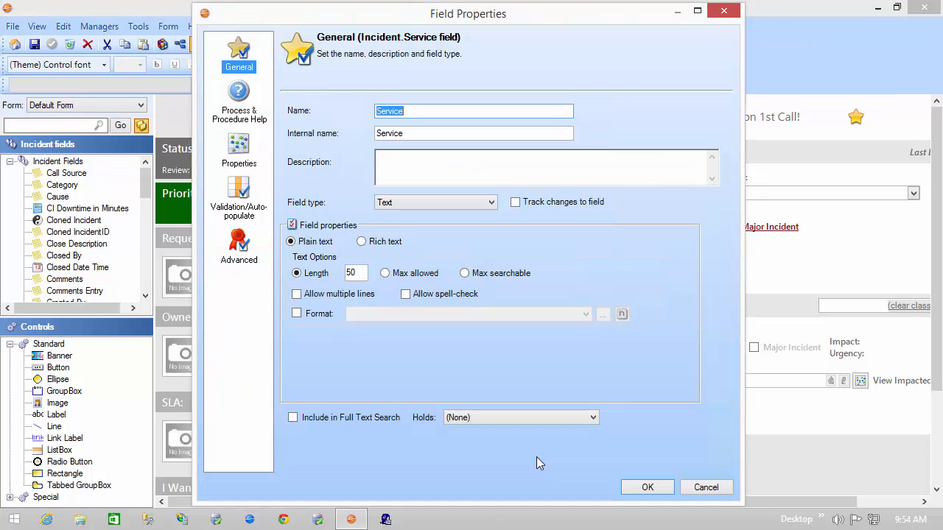
{"action": "left_click", "coordinate": [241, 197]}
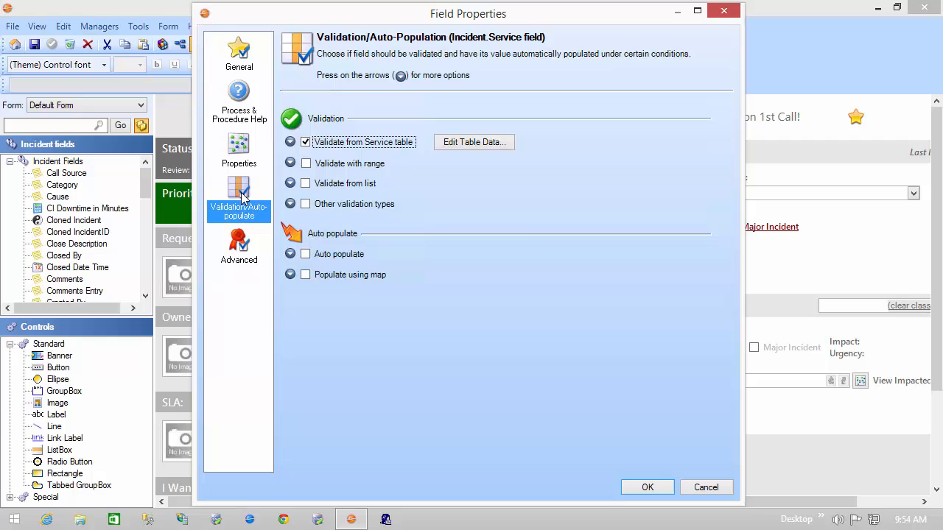
{"action": "left_click", "coordinate": [290, 142]}
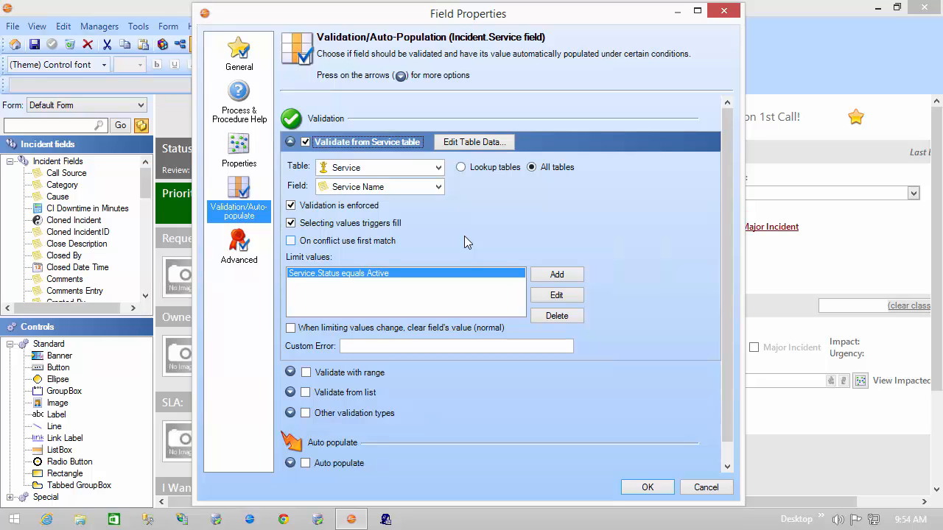
{"action": "left_click", "coordinate": [697, 487]}
Examine the Category field's table validation settings, including its limit values, and close its properties without changes
{"action": "left_click", "coordinate": [494, 383]}
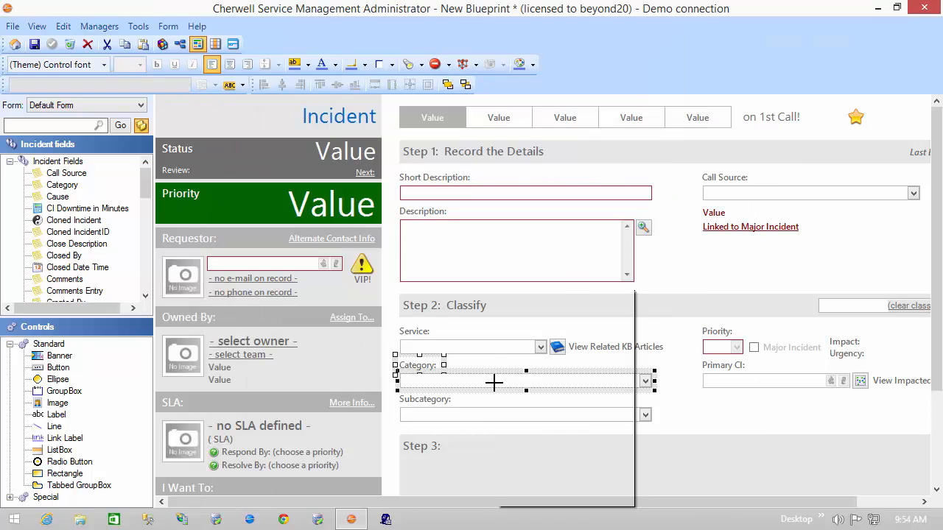
{"action": "right_click", "coordinate": [494, 382]}
{"action": "left_click", "coordinate": [532, 461]}
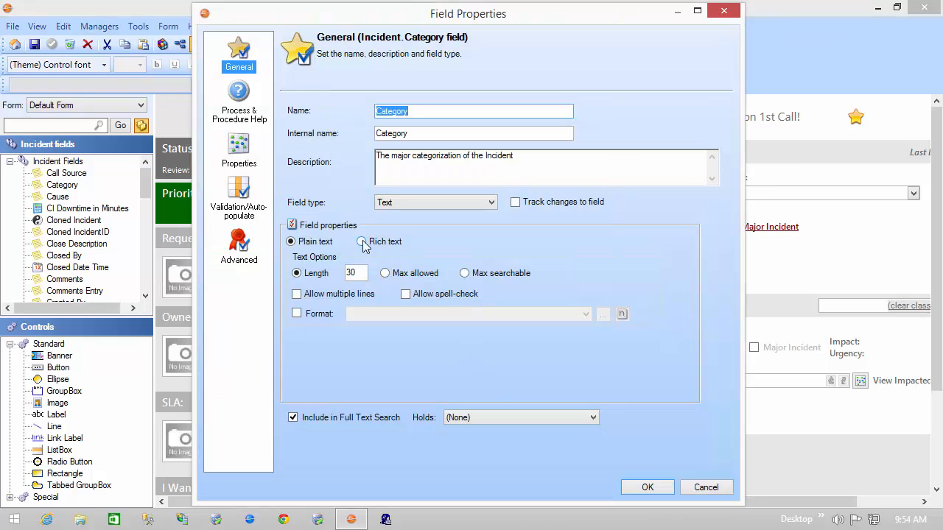
{"action": "left_click", "coordinate": [238, 190]}
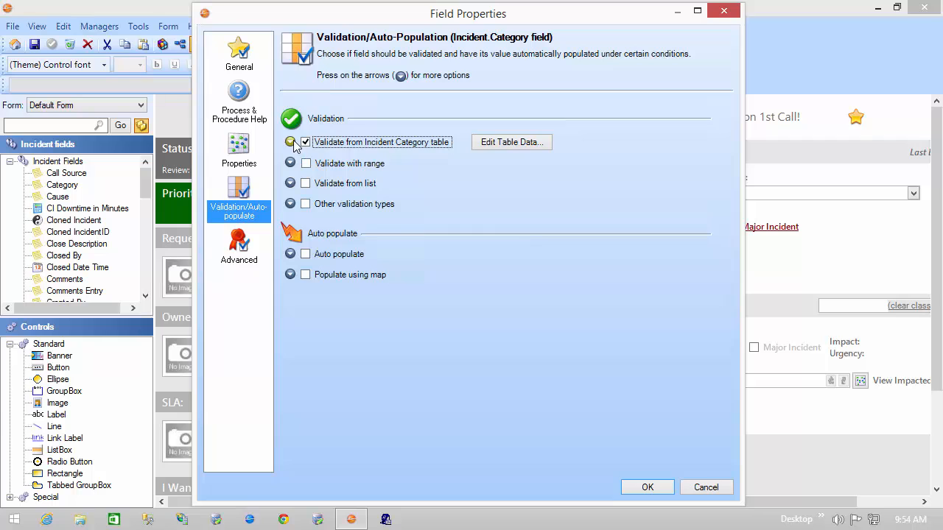
{"action": "left_click", "coordinate": [292, 142]}
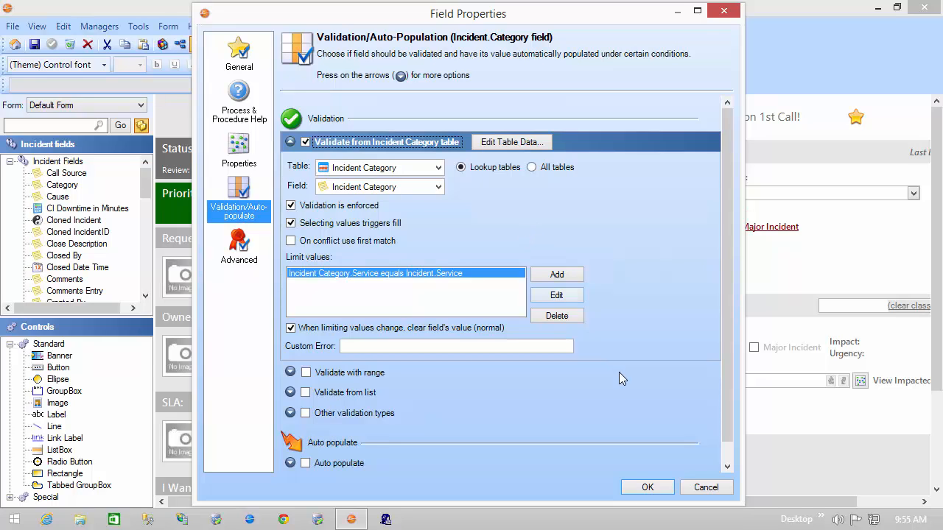
{"action": "left_click", "coordinate": [697, 490]}
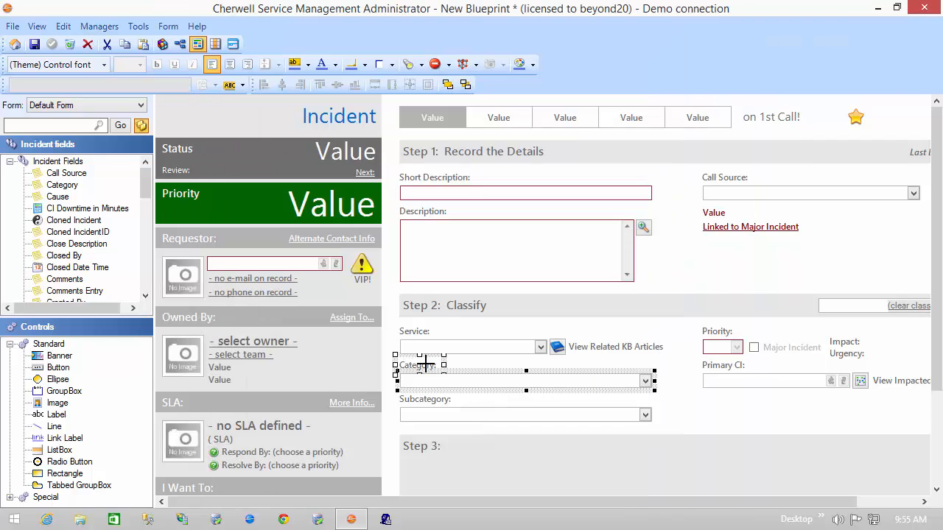
Review the Subcategory field's table validation settings and look through the records of its Incident SubCategory lookup table
{"action": "right_click", "coordinate": [471, 413]}
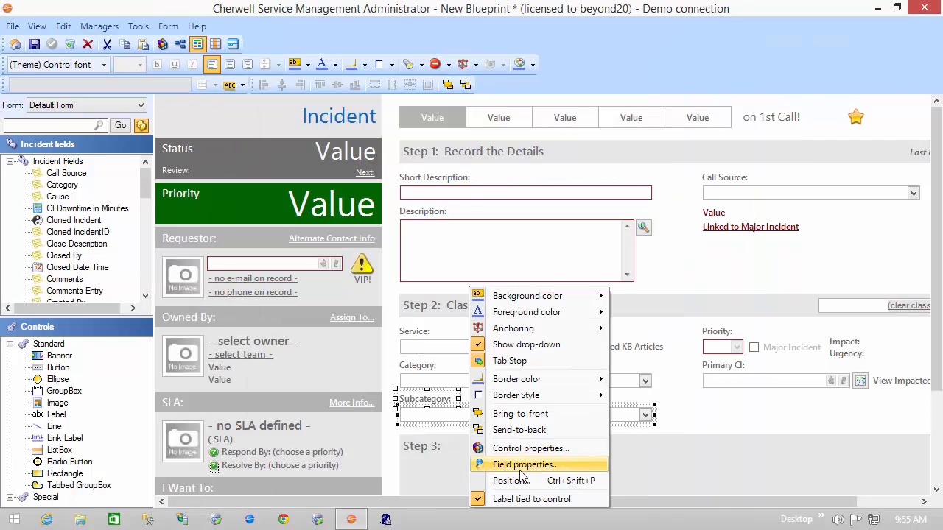
{"action": "left_click", "coordinate": [524, 465]}
{"action": "left_click", "coordinate": [243, 199]}
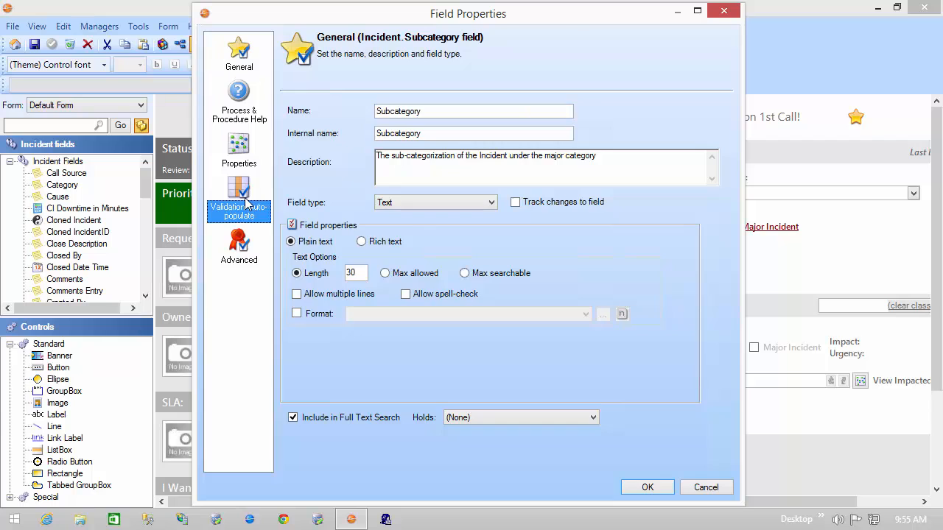
{"action": "left_click", "coordinate": [291, 143]}
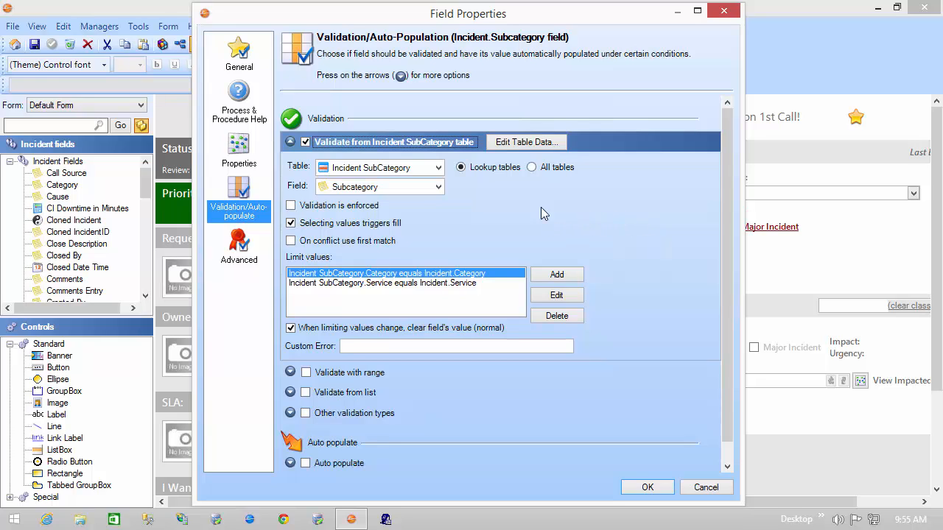
{"action": "left_click", "coordinate": [524, 145]}
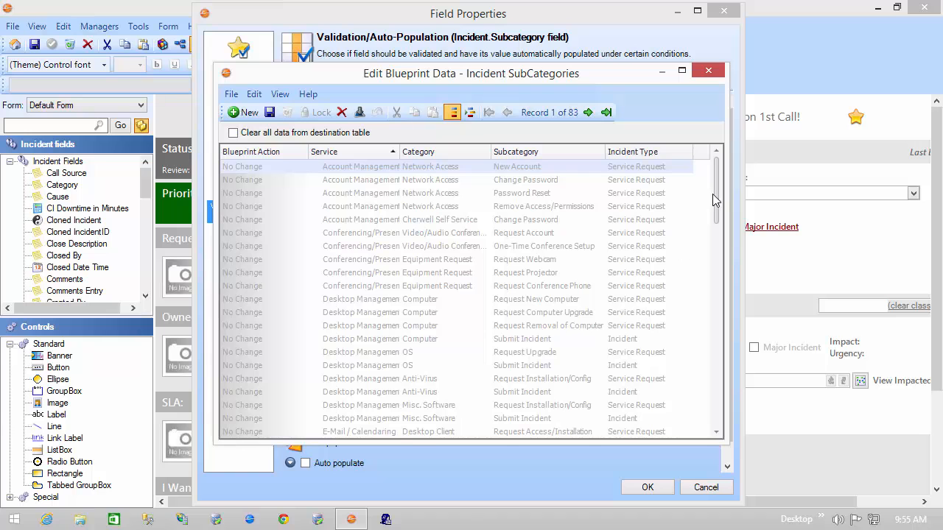
{"action": "left_click_drag", "start_coordinate": [716, 193], "coordinate": [723, 420]}
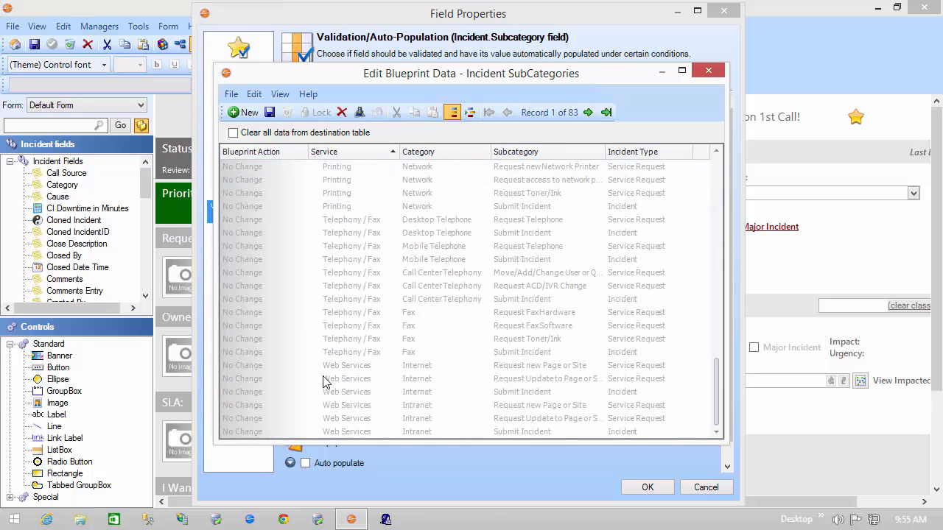
Start a new Incident SubCategory record, abandon it, and close the table data and field properties without saving
{"action": "left_click", "coordinate": [236, 112]}
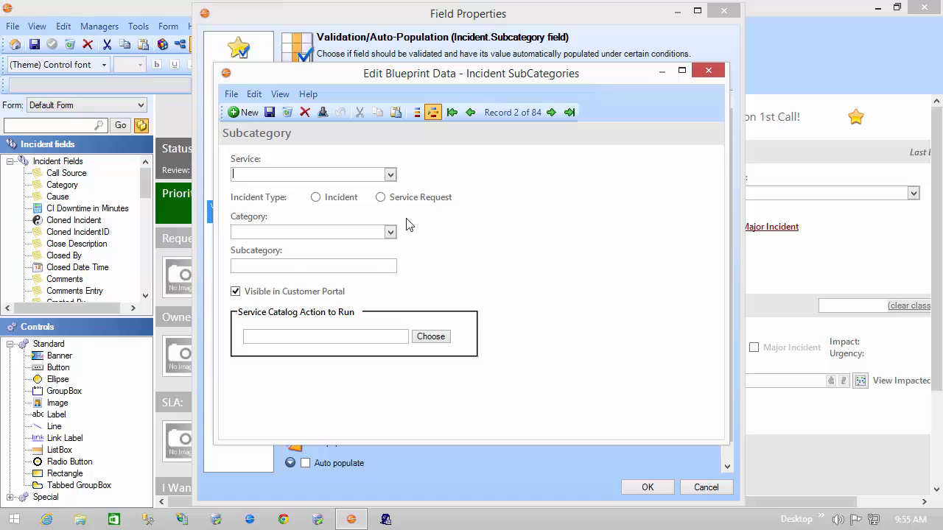
{"action": "left_click", "coordinate": [287, 112]}
{"action": "left_click", "coordinate": [538, 262]}
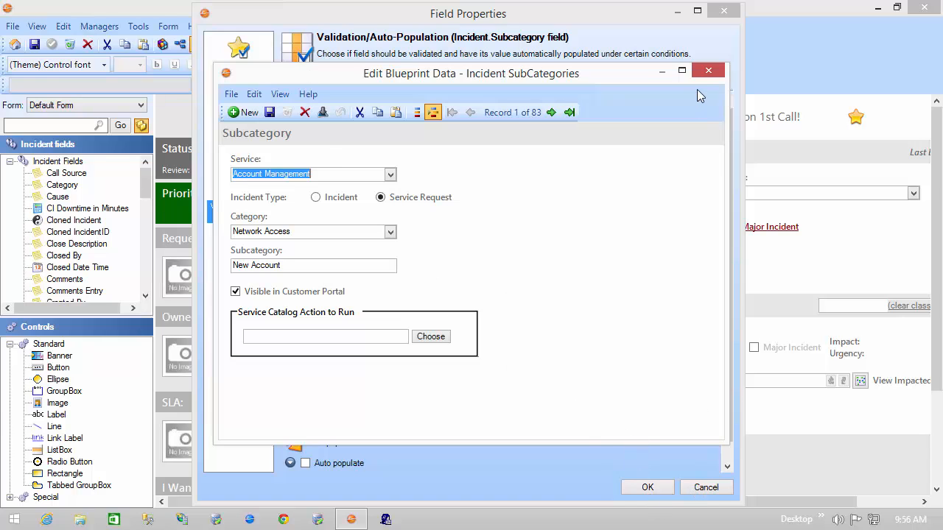
{"action": "left_click", "coordinate": [706, 73]}
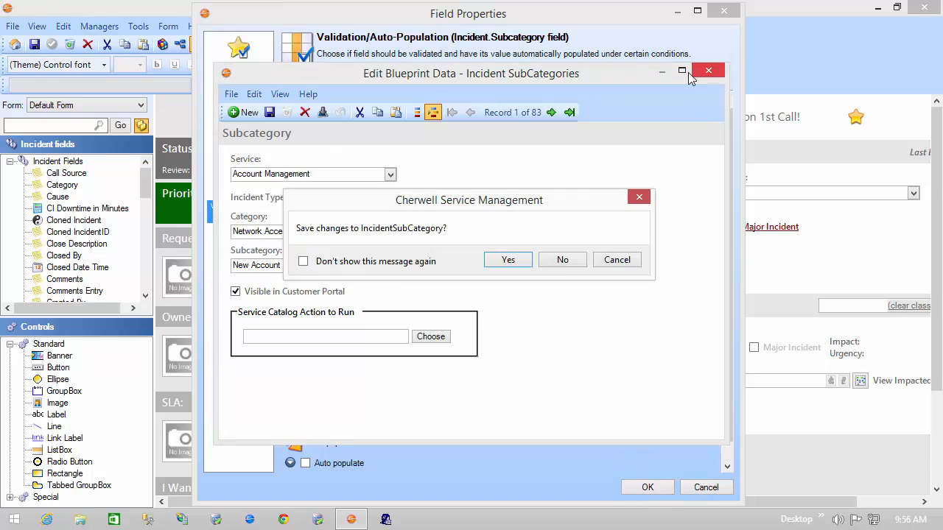
{"action": "left_click", "coordinate": [563, 260]}
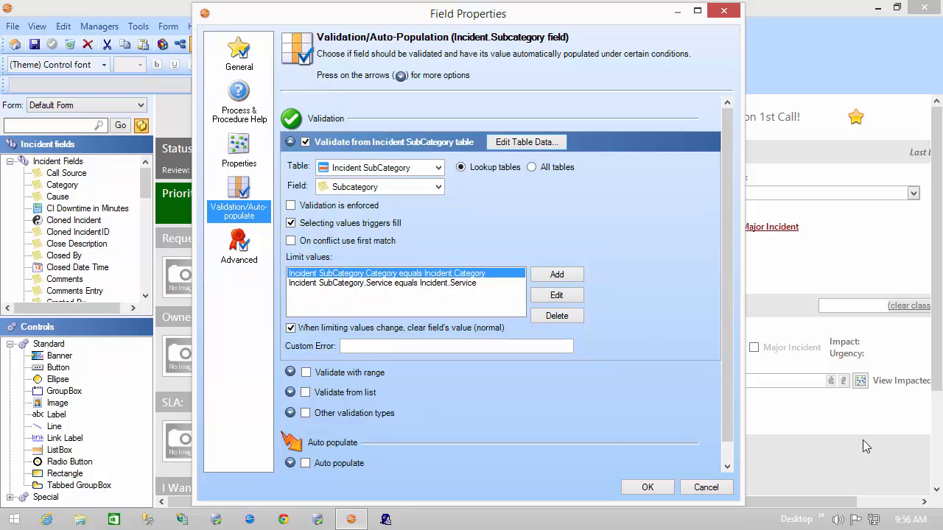
{"action": "left_click", "coordinate": [713, 489]}
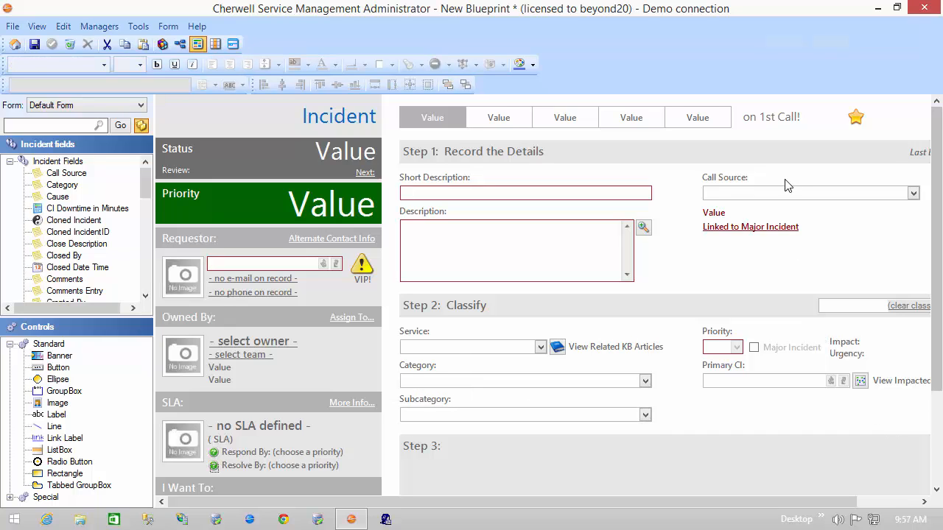
Open the Call Source field's validation settings and enable validation from a list
{"action": "left_click", "coordinate": [751, 196]}
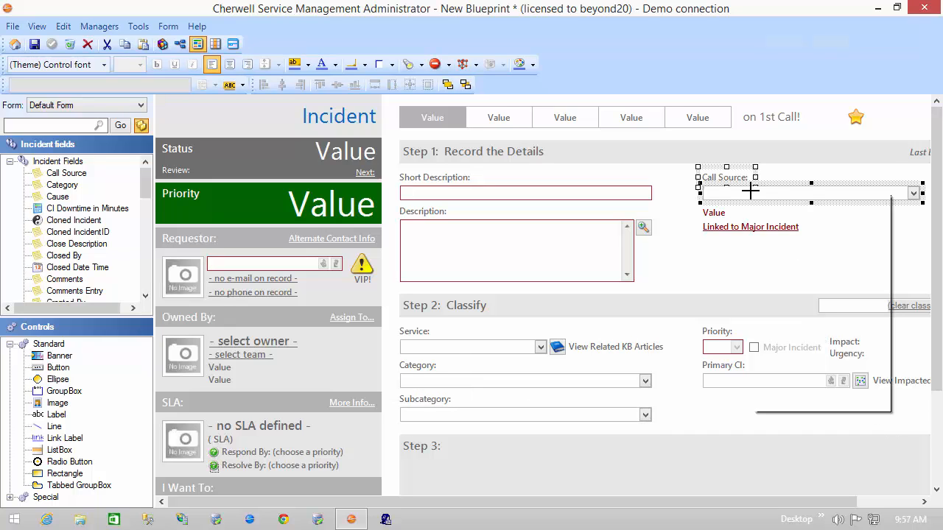
{"action": "right_click", "coordinate": [751, 195]}
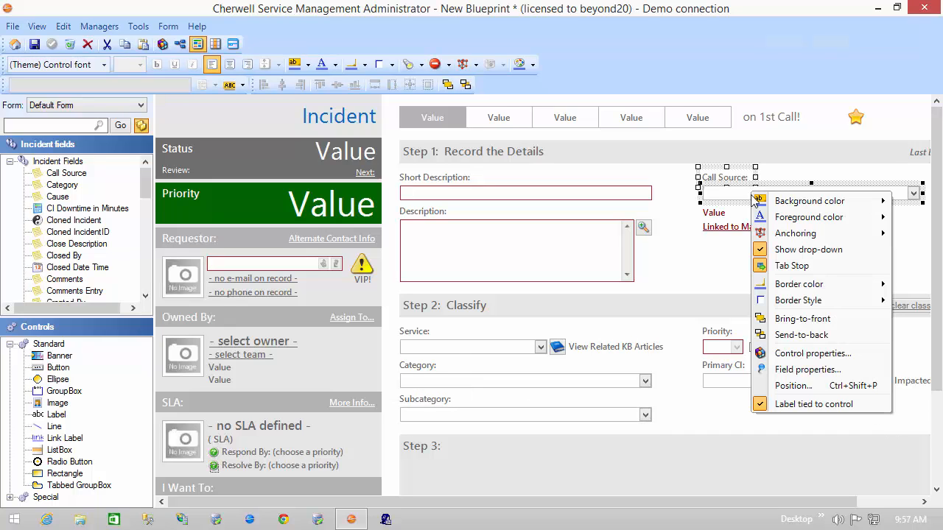
{"action": "left_click", "coordinate": [790, 370]}
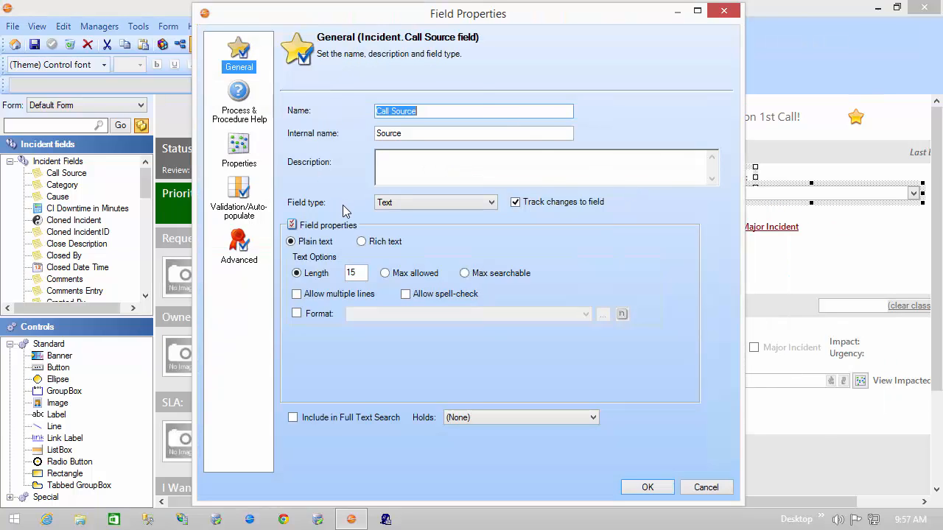
{"action": "left_click", "coordinate": [228, 211]}
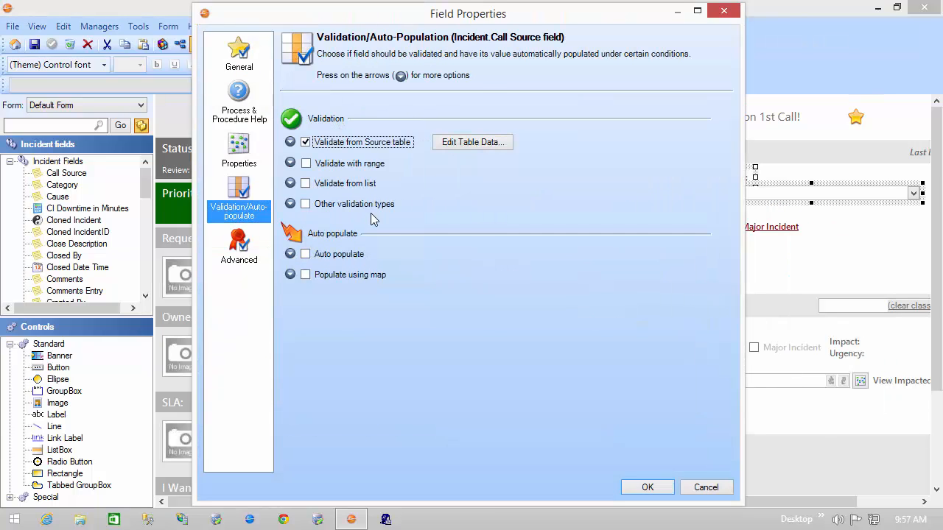
{"action": "left_click", "coordinate": [306, 183]}
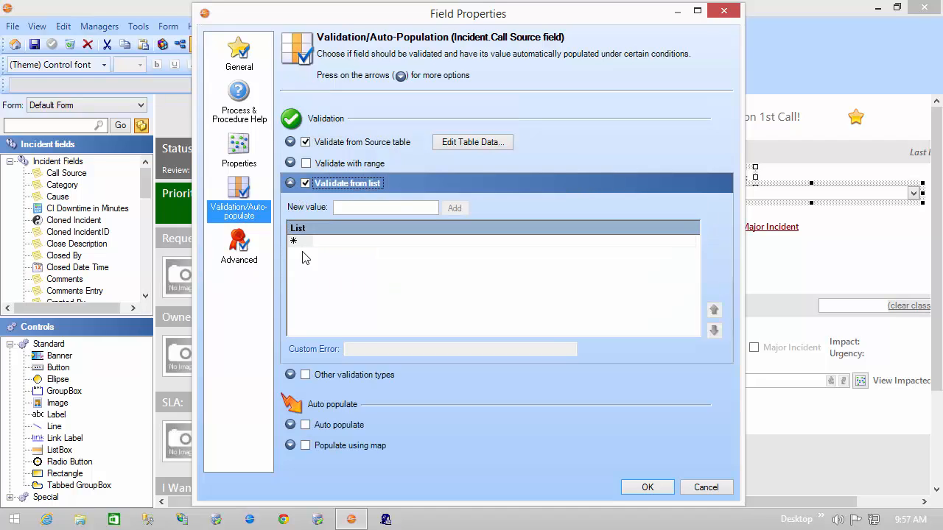
Add the values Phone, E-mail, Portal and Walk-In to the Call Source validation list
{"action": "left_click", "coordinate": [331, 241]}
{"action": "type", "text": "Phone"}
{"action": "key", "text": "Return"}
{"action": "type", "text": "E-mail"}
{"action": "key", "text": "Return"}
{"action": "type", "text": "Portal"}
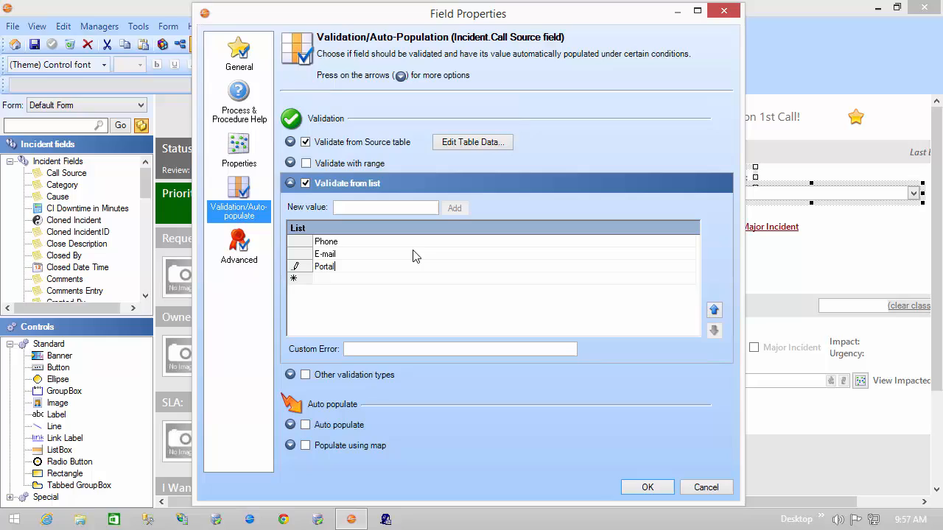
{"action": "key", "text": "Return"}
{"action": "type", "text": "Walk-In"}
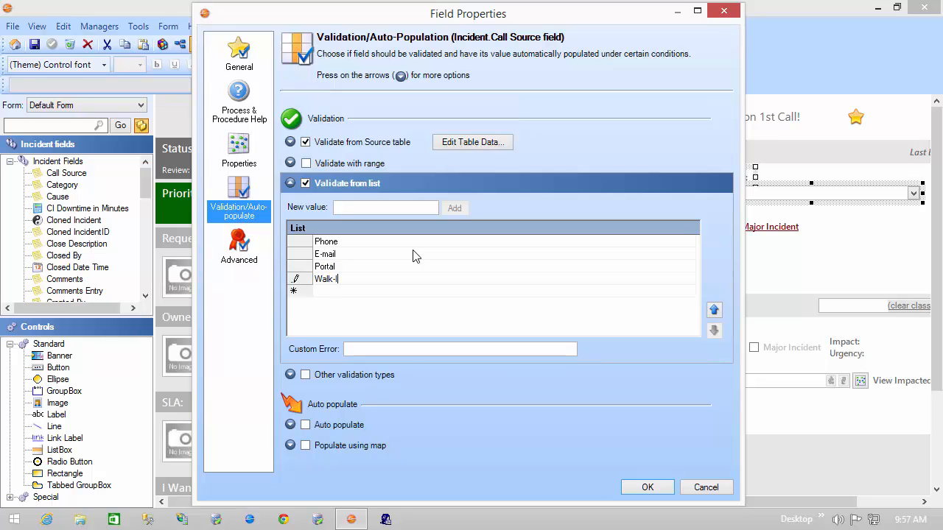
{"action": "key", "text": "Return"}
Add Social Media as the last value in the Call Source validation list, correcting the typing mistakes
{"action": "type", "text": "Social Med"}
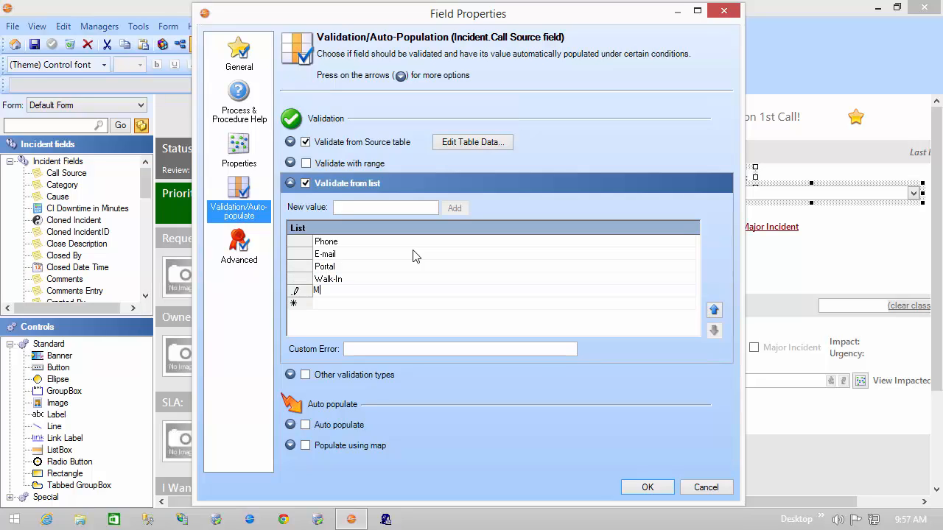
{"action": "key", "text": "BackSpace"}
{"action": "key", "text": "BackSpace"}
{"action": "key", "text": "BackSpace"}
{"action": "type", "text": "SOcial"}
{"action": "key", "text": "BackSpace"}
{"action": "key", "text": "BackSpace"}
{"action": "key", "text": "BackSpace"}
{"action": "key", "text": "BackSpace"}
{"action": "key", "text": "BackSpace"}
{"action": "type", "text": "ocial Media"}
Turn off list validation for the Call Source field and close its properties without saving
{"action": "left_click", "coordinate": [305, 184]}
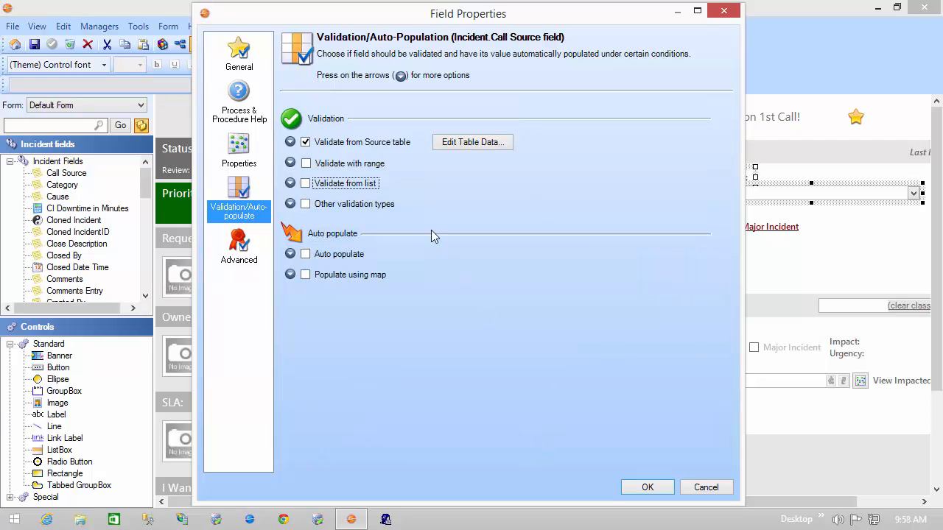
{"action": "left_click", "coordinate": [709, 487]}
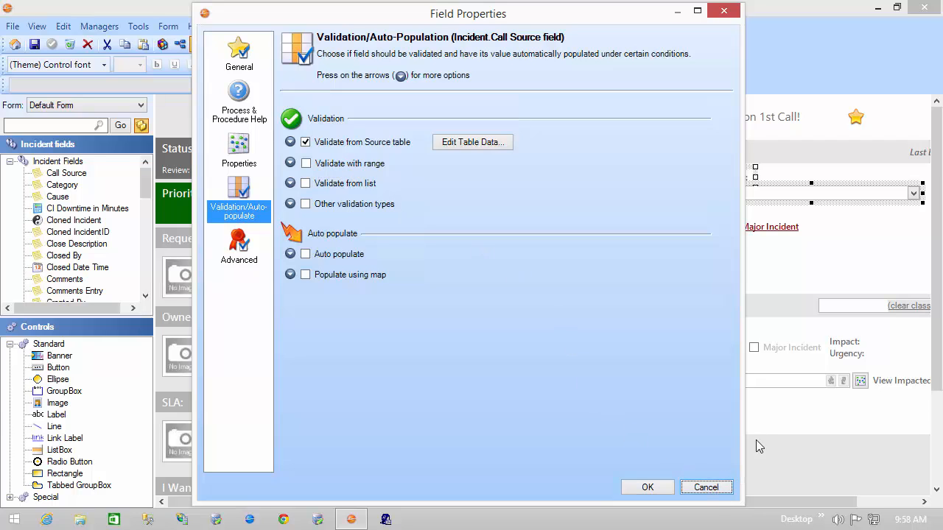
{"action": "left_click", "coordinate": [705, 488]}
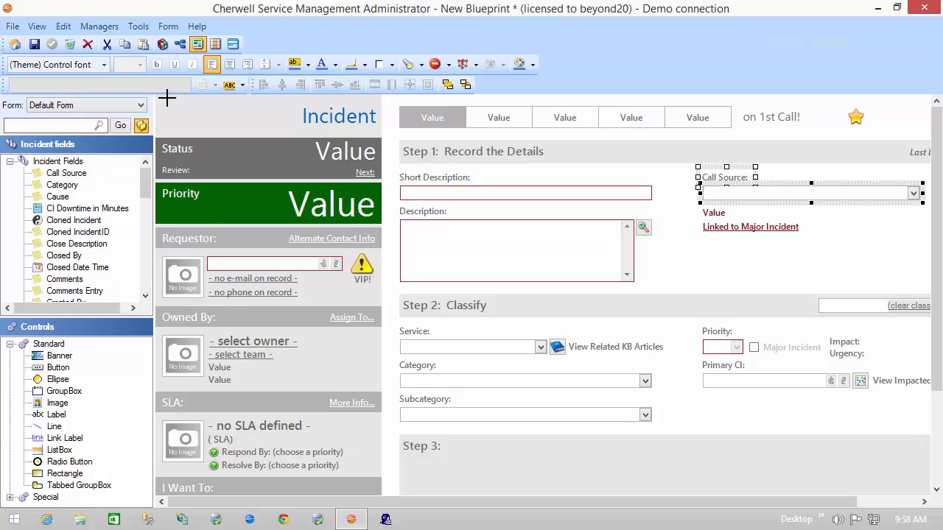
Sort the Incident business object's fields by type and open the Review By Deadline field's properties
{"action": "left_click", "coordinate": [163, 45]}
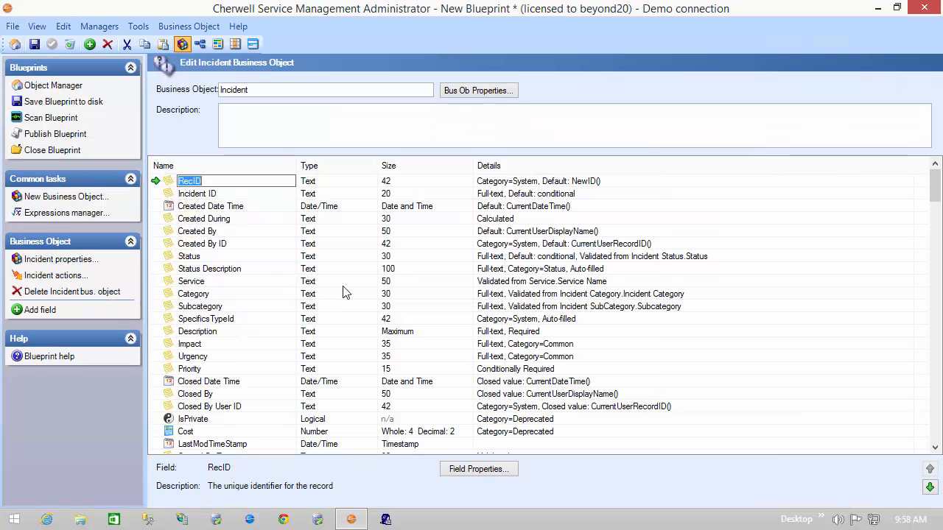
{"action": "left_click", "coordinate": [330, 167]}
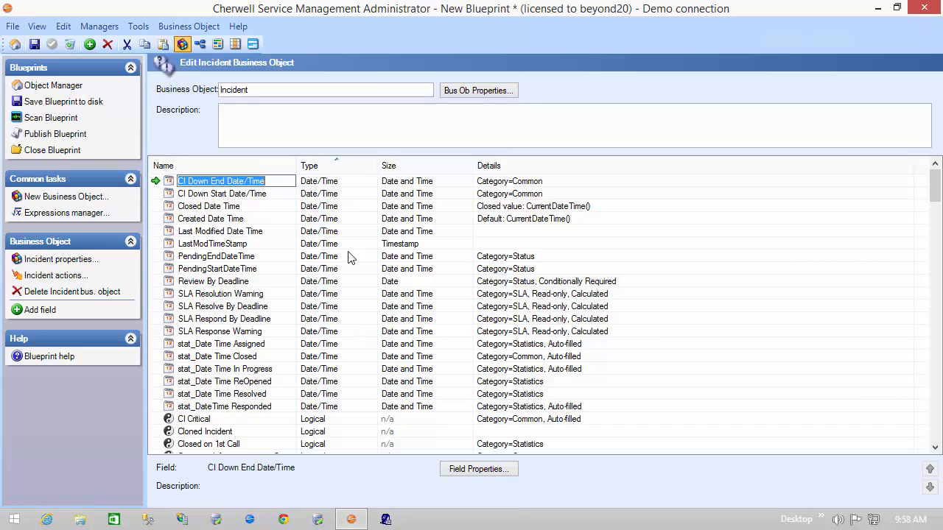
{"action": "left_click", "coordinate": [169, 286]}
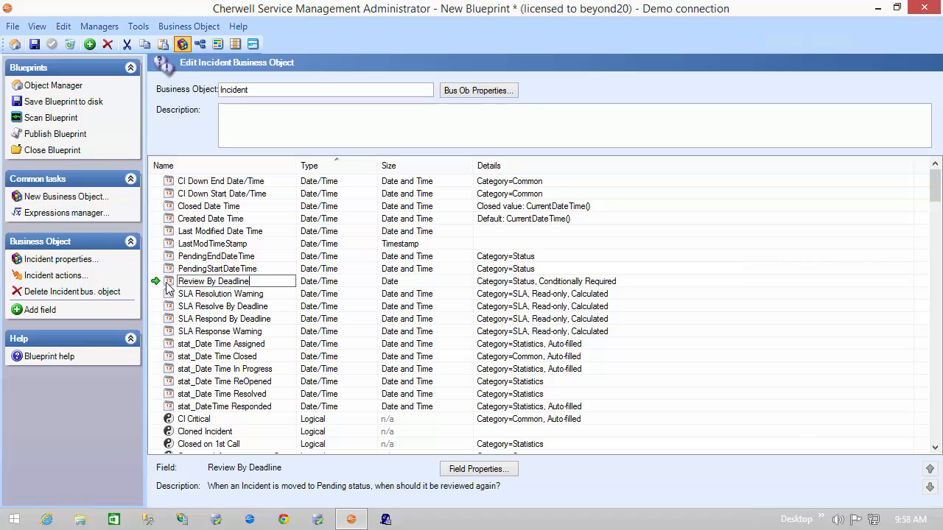
{"action": "right_click", "coordinate": [166, 282]}
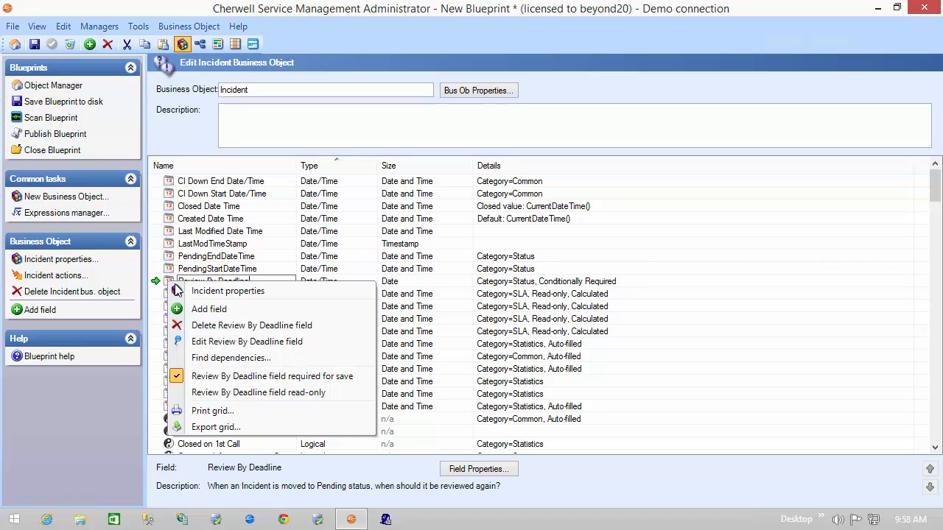
{"action": "left_click", "coordinate": [198, 342]}
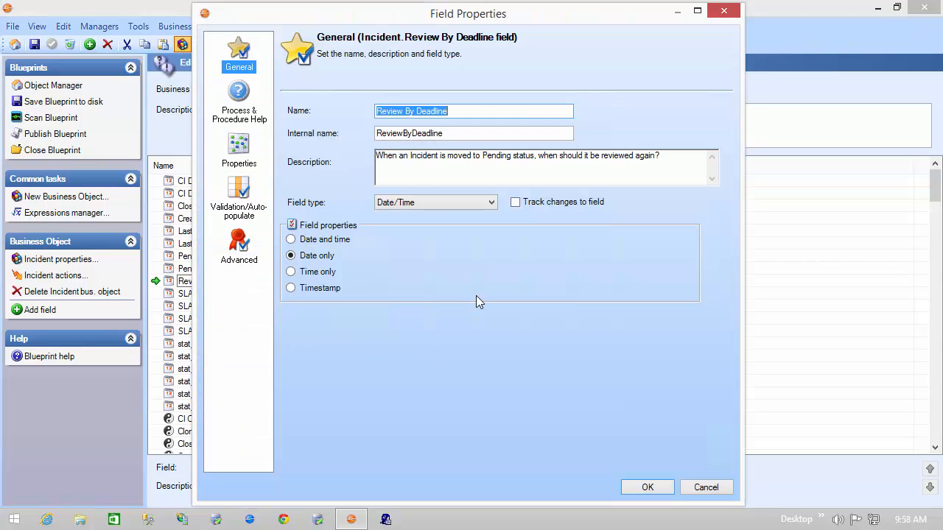
Enable range validation for the Review By Deadline field and set the left of the range to the CurrentDateTime() system function
{"action": "left_click", "coordinate": [243, 217]}
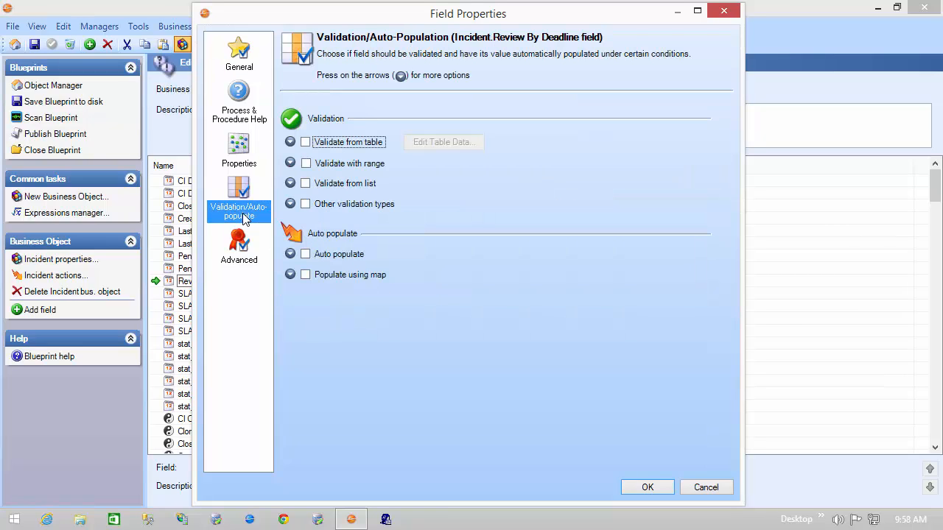
{"action": "left_click", "coordinate": [307, 163]}
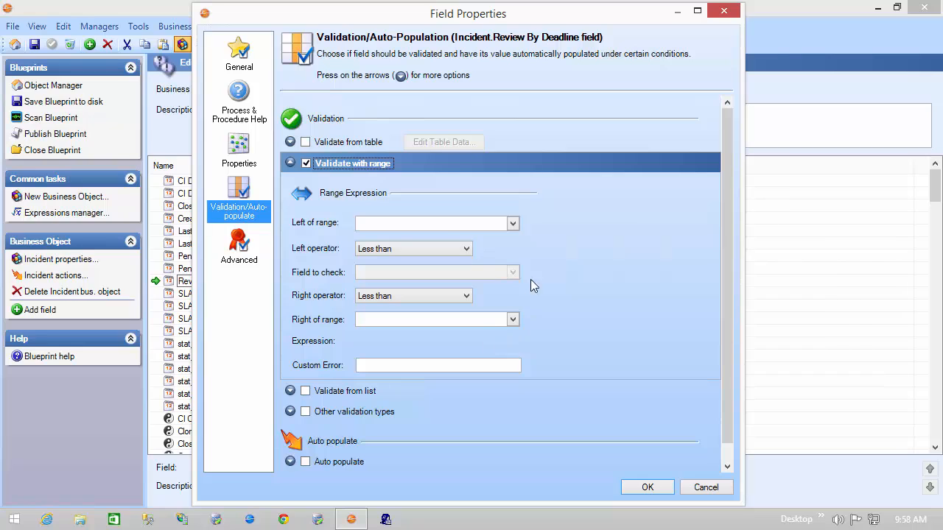
{"action": "left_click", "coordinate": [513, 223]}
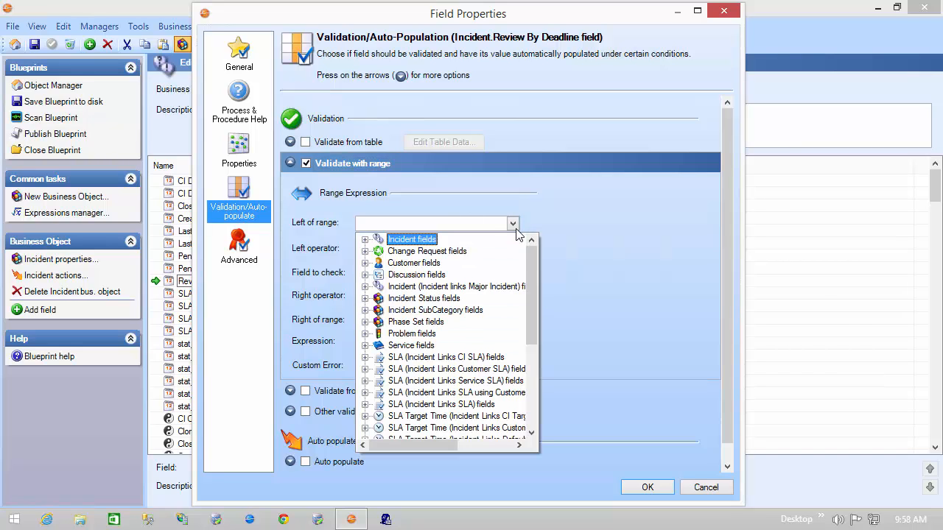
{"action": "left_click_drag", "start_coordinate": [532, 261], "coordinate": [533, 383]}
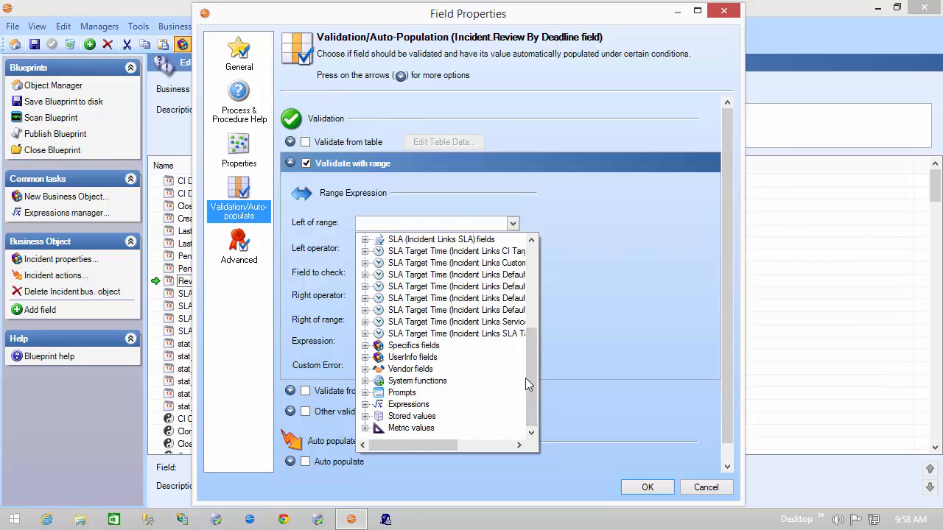
{"action": "left_click", "coordinate": [365, 380]}
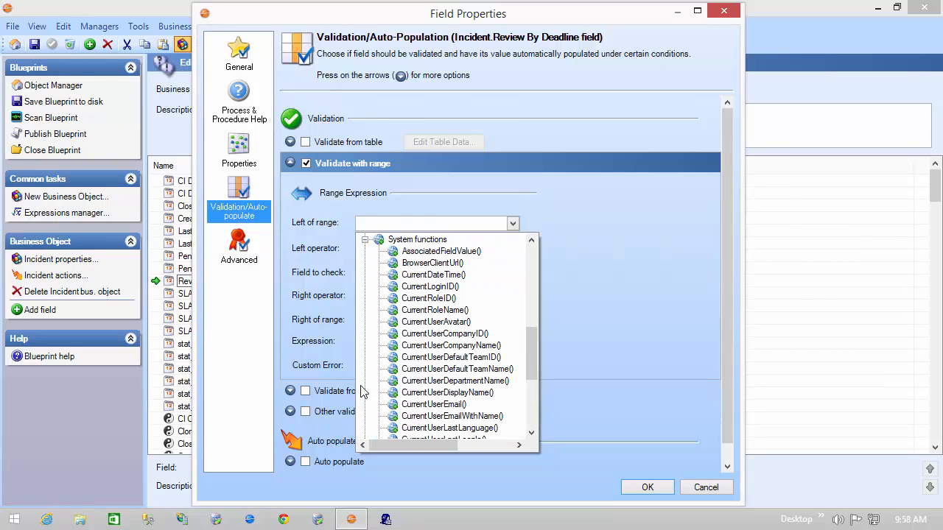
{"action": "left_click", "coordinate": [439, 277]}
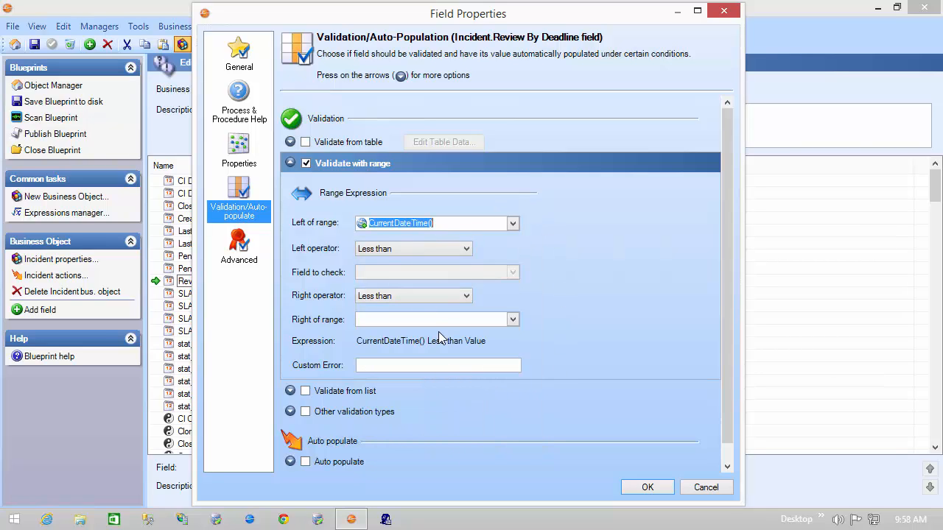
Start a custom Date/Time Math expression for the right of the range, using CurrentDateTime() as its value
{"action": "left_click", "coordinate": [513, 320]}
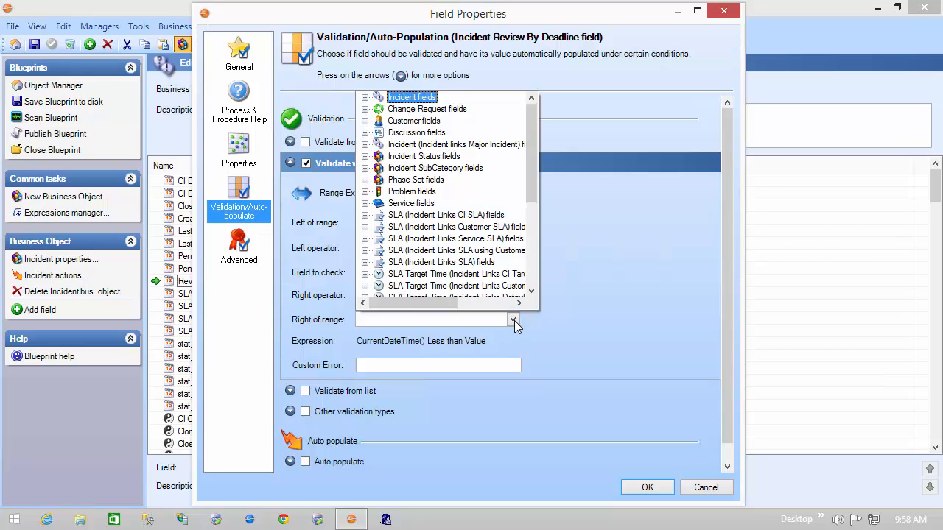
{"action": "left_click", "coordinate": [530, 283]}
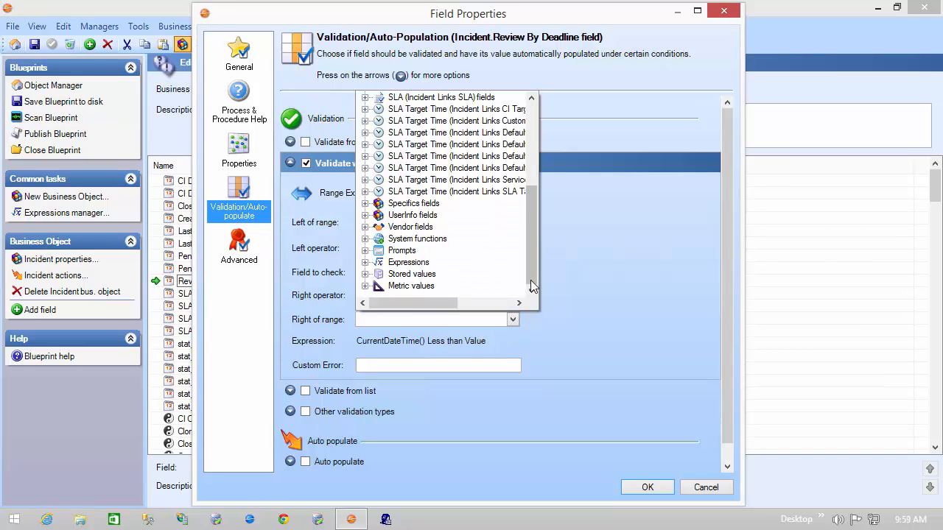
{"action": "double_click", "coordinate": [417, 263]}
{"action": "left_click", "coordinate": [418, 275]}
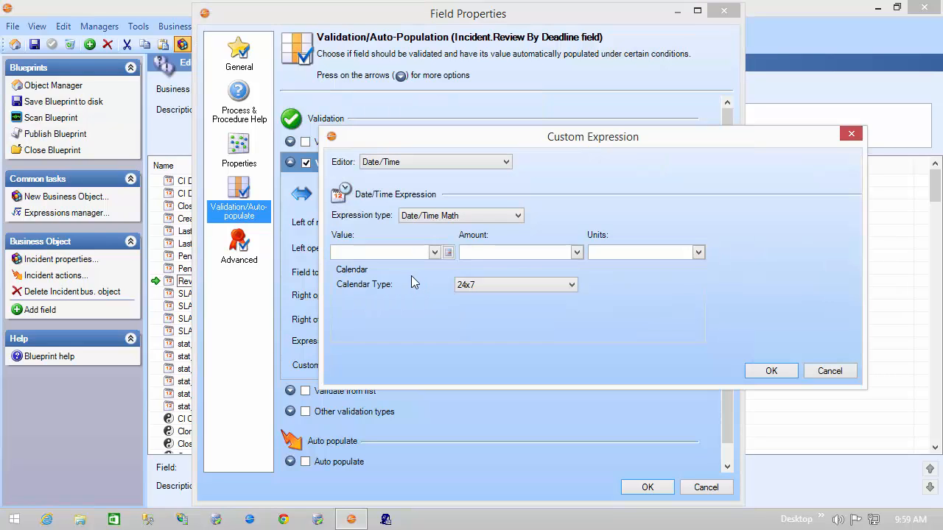
{"action": "left_click", "coordinate": [434, 252]}
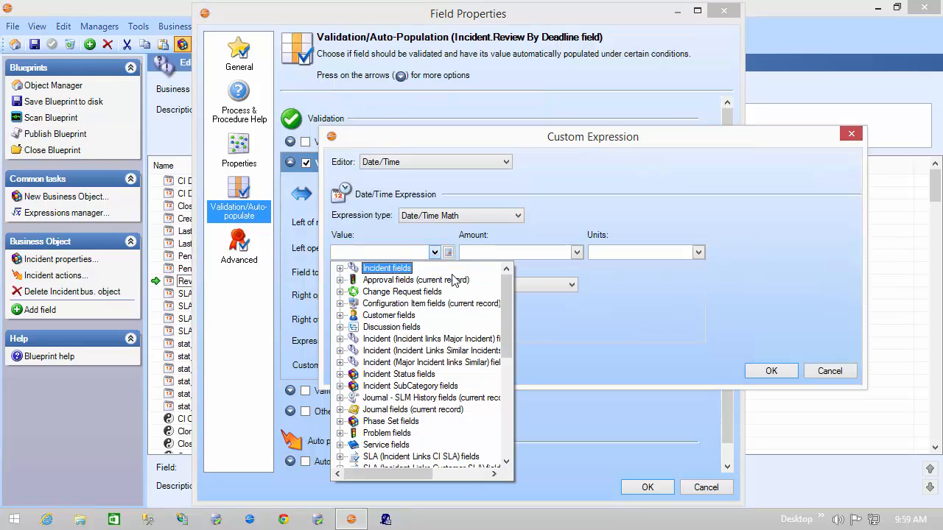
{"action": "left_click_drag", "start_coordinate": [506, 304], "coordinate": [510, 443]}
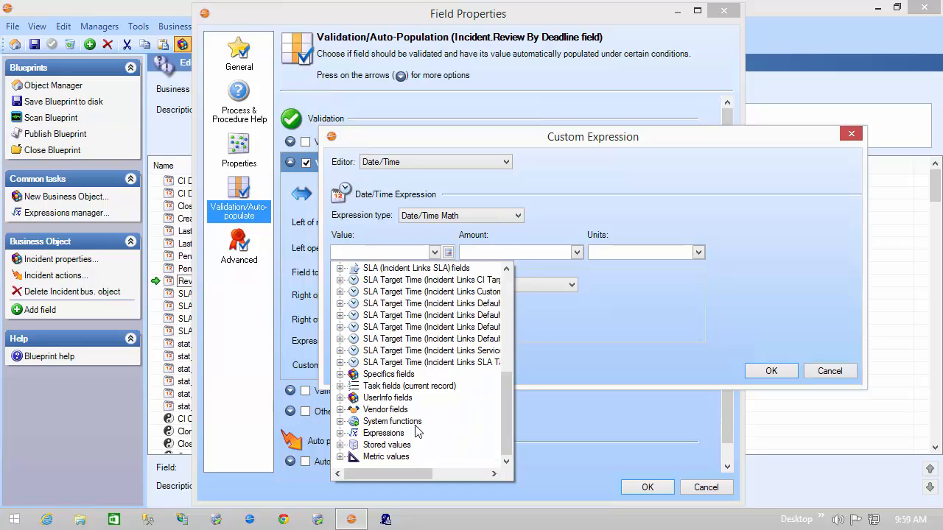
{"action": "left_click", "coordinate": [341, 422]}
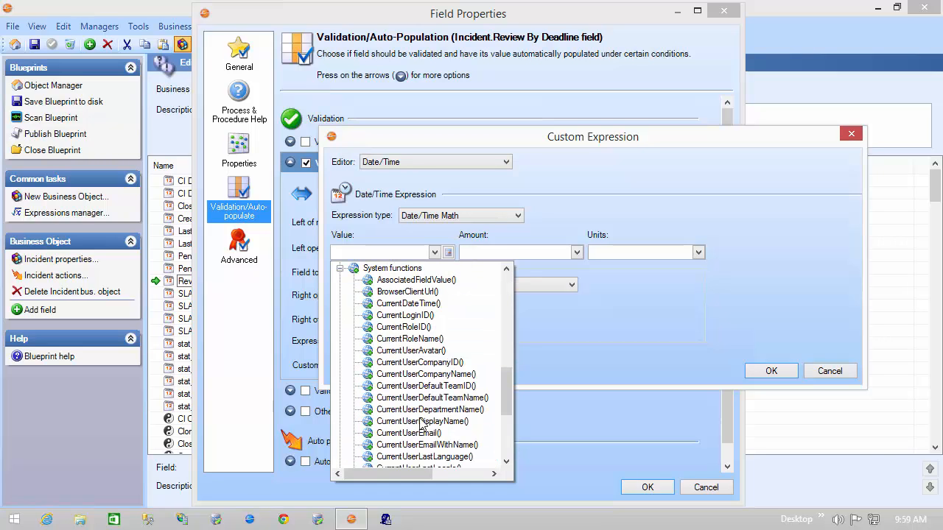
{"action": "left_click", "coordinate": [409, 304]}
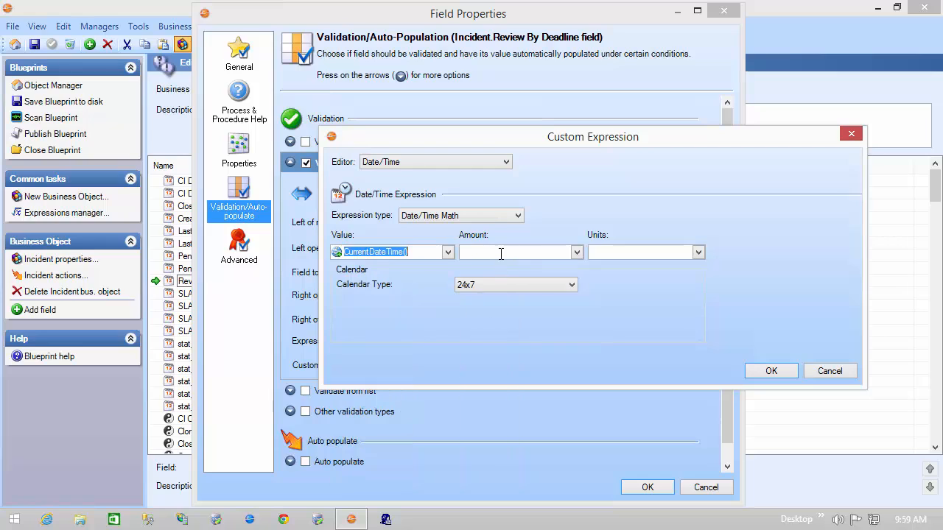
Set the expression's amount to 100 and units to Years, accept it, and close the Review By Deadline properties without saving
{"action": "left_click", "coordinate": [501, 253]}
{"action": "type", "text": "100"}
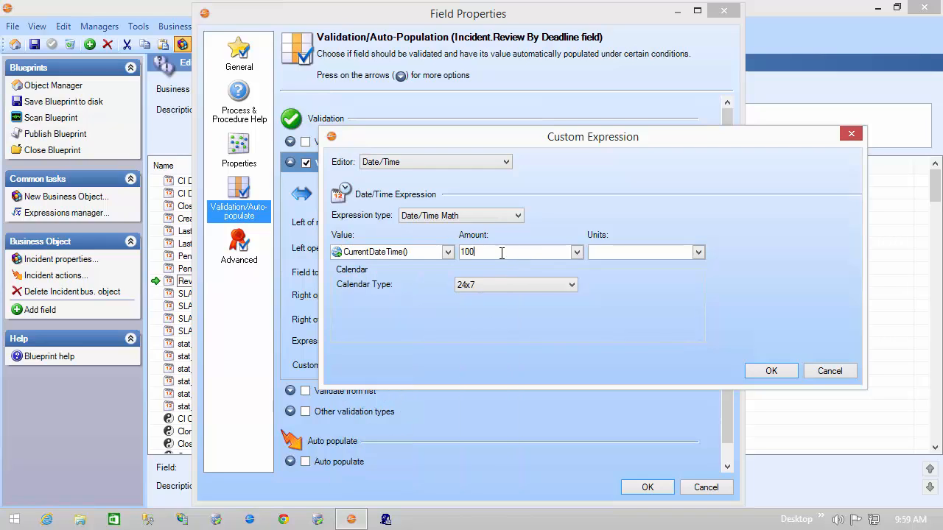
{"action": "left_click", "coordinate": [699, 252]}
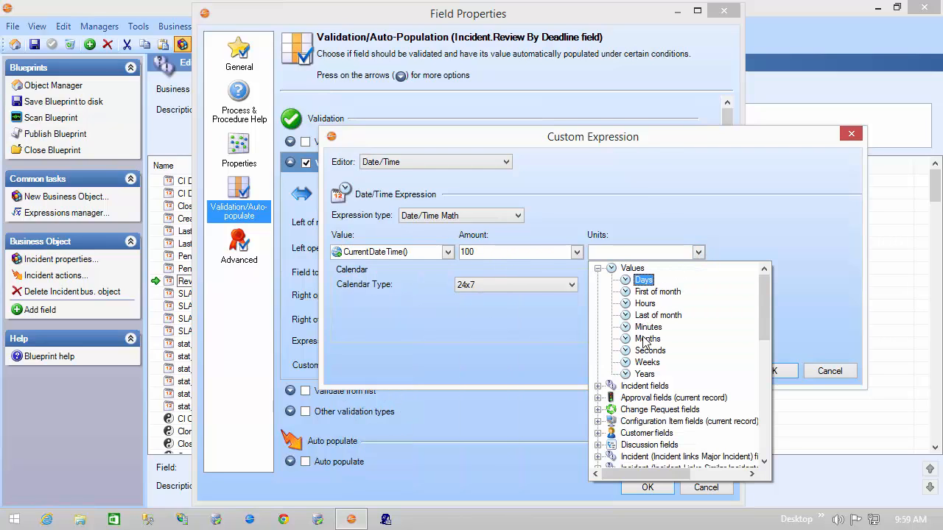
{"action": "left_click", "coordinate": [645, 374]}
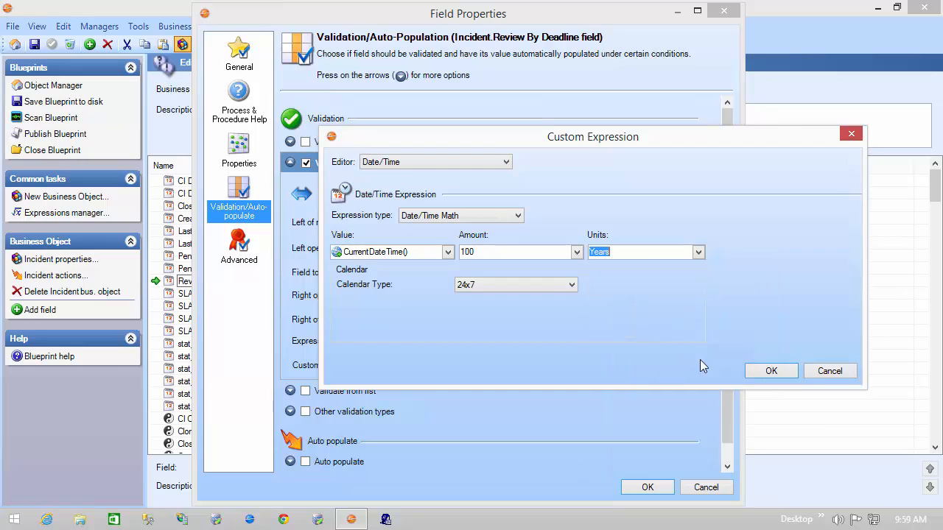
{"action": "left_click", "coordinate": [758, 371]}
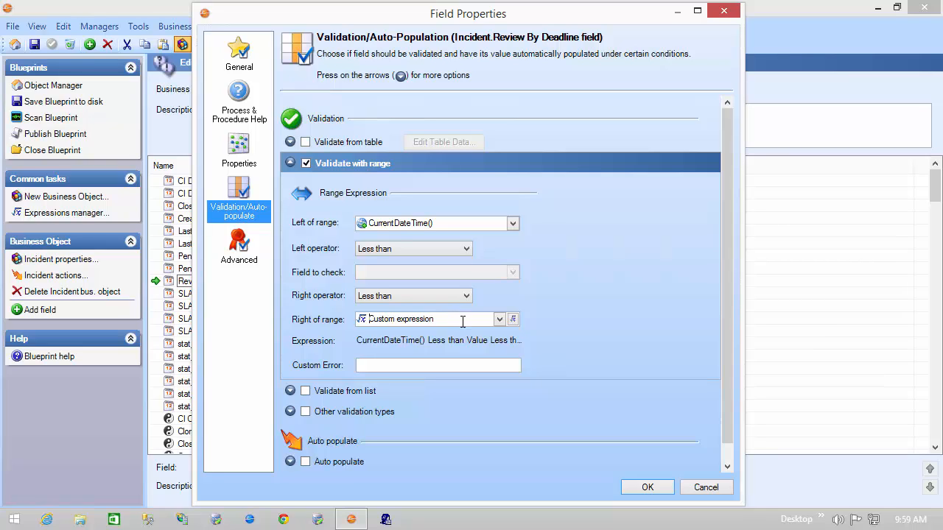
{"action": "left_click", "coordinate": [705, 488]}
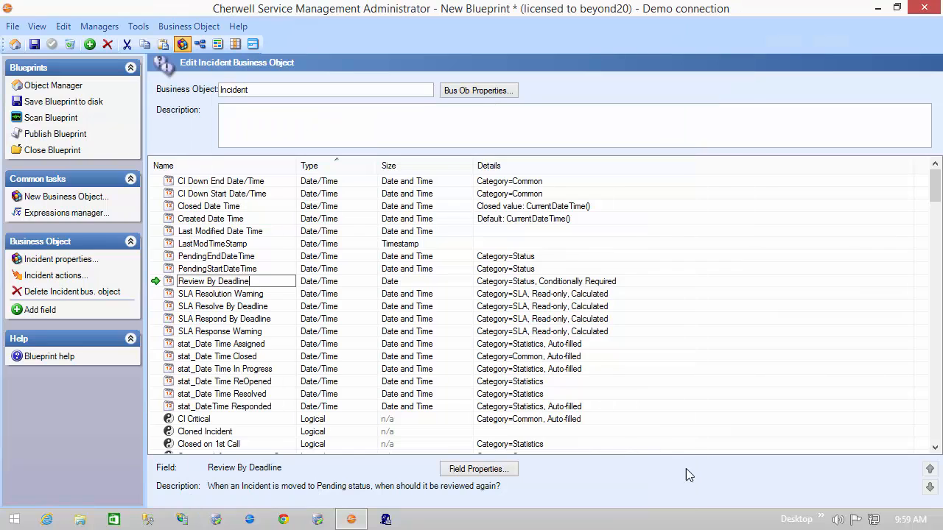
Open the validation settings of the Incident object's Cost field and enable validation with a range
{"action": "scroll", "coordinate": [265, 342], "scroll_direction": "down", "scroll_amount": 8}
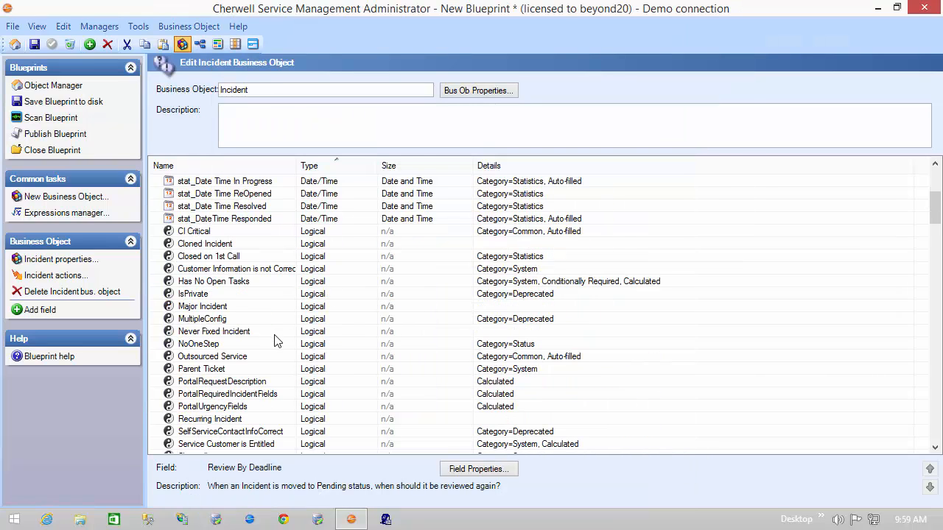
{"action": "scroll", "coordinate": [259, 348], "scroll_direction": "down", "scroll_amount": 14}
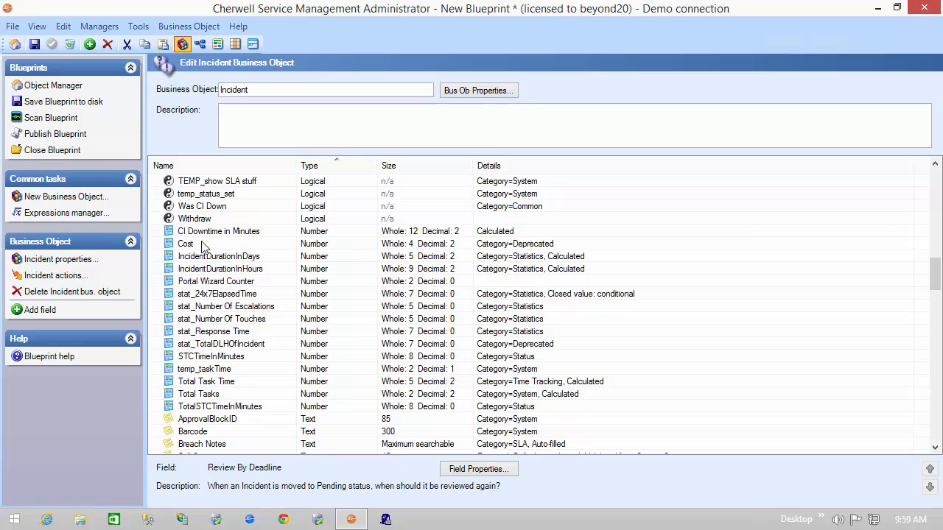
{"action": "double_click", "coordinate": [169, 244]}
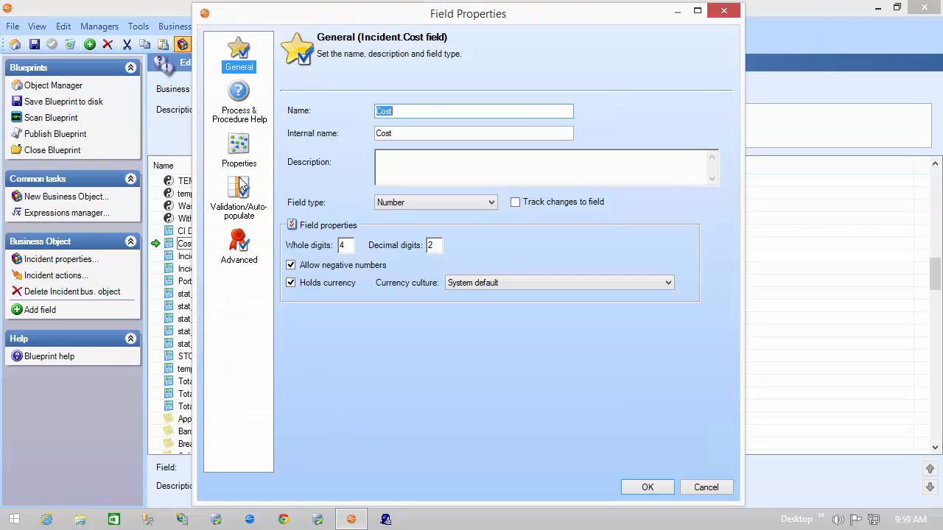
{"action": "left_click", "coordinate": [239, 200]}
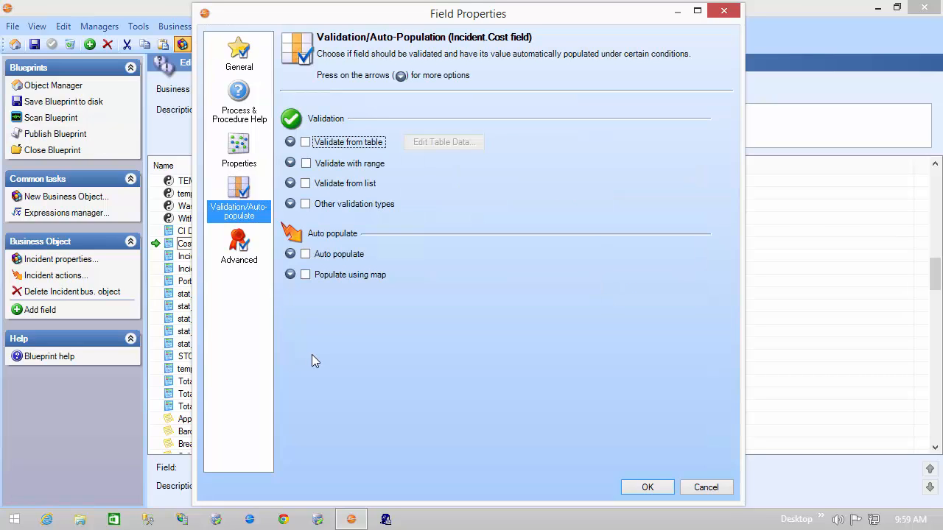
{"action": "left_click", "coordinate": [305, 164]}
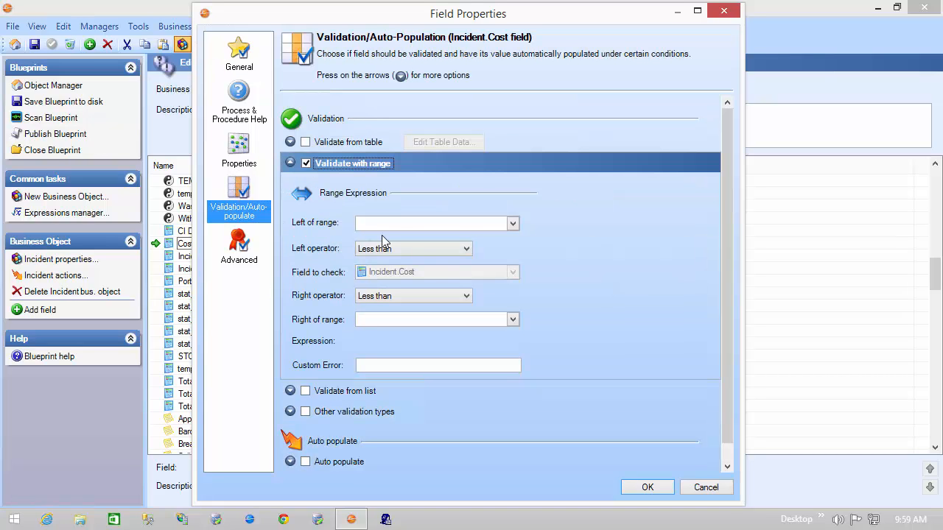
Set the left of the Cost field's validation range to 100, correcting the mistyped amount
{"action": "left_click", "coordinate": [488, 223]}
{"action": "type", "text": "100000"}
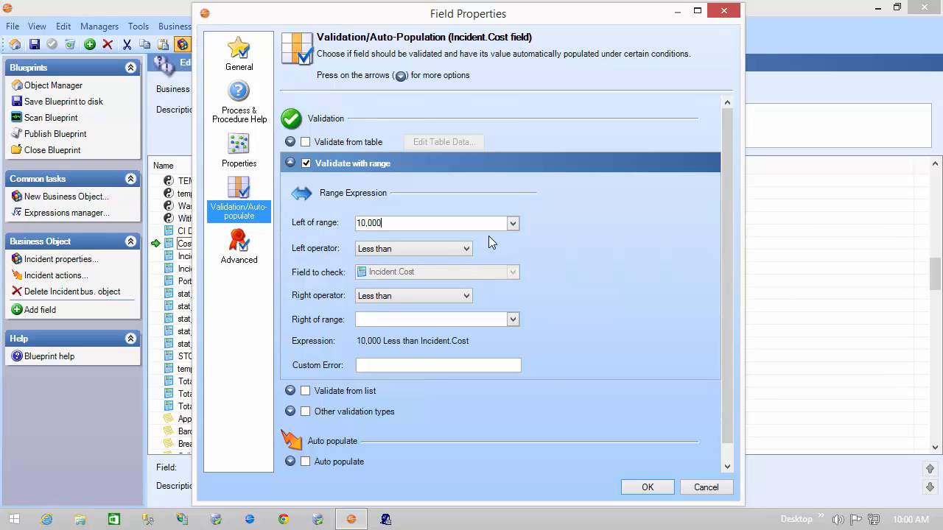
{"action": "key", "text": "BackSpace"}
{"action": "key", "text": "BackSpace"}
{"action": "key", "text": "BackSpace"}
{"action": "type", "text": "0"}
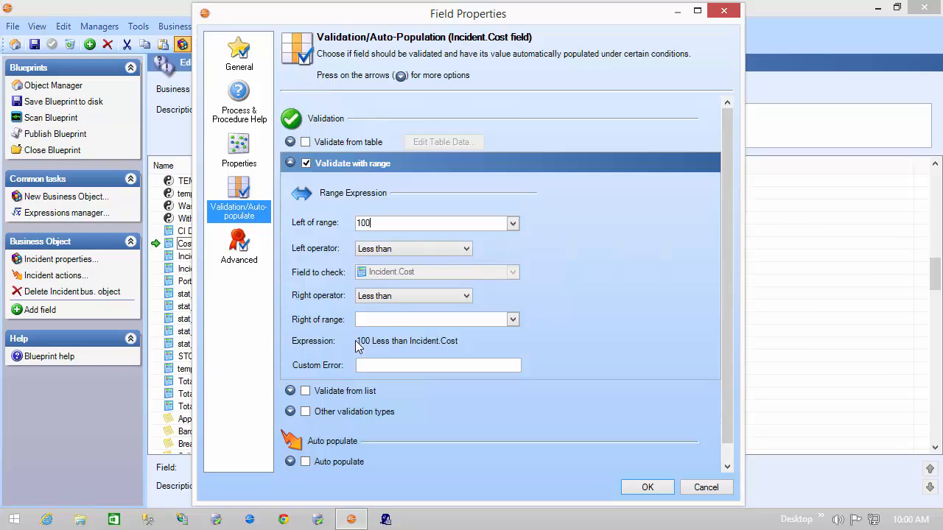
Set the right of the Cost field's validation range to 100,000 and close its properties without saving
{"action": "left_click", "coordinate": [460, 320]}
{"action": "type", "text": "1000000"}
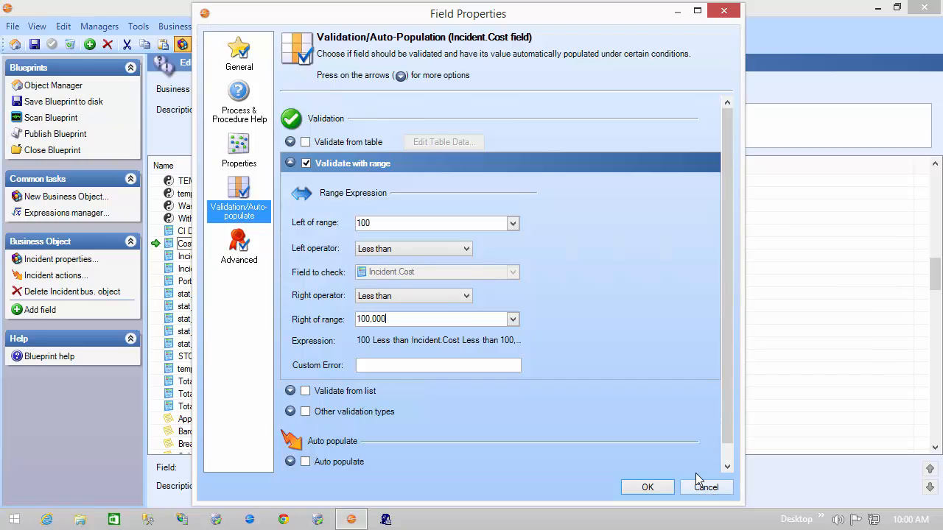
{"action": "left_click", "coordinate": [697, 494]}
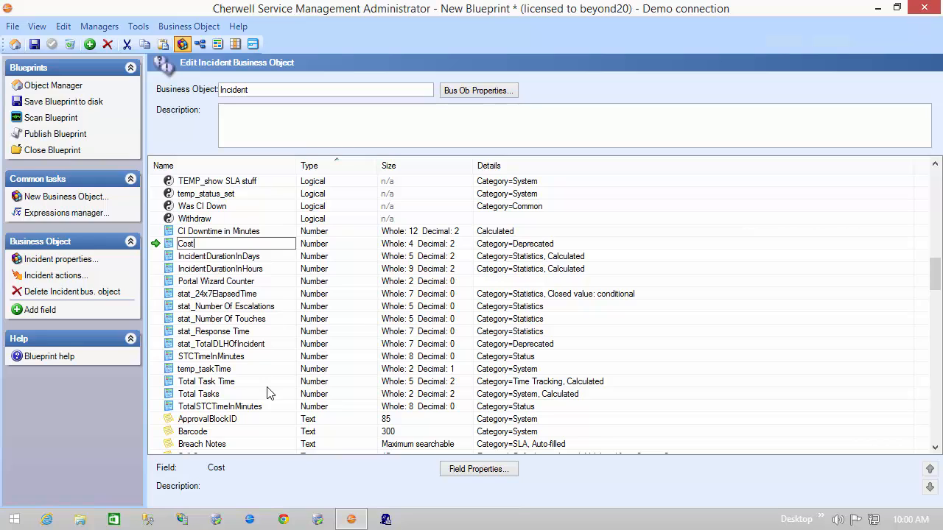
Open the validation and auto-population settings of the Incident object's Owned By Team field
{"action": "scroll", "coordinate": [295, 391], "scroll_direction": "down", "scroll_amount": 4}
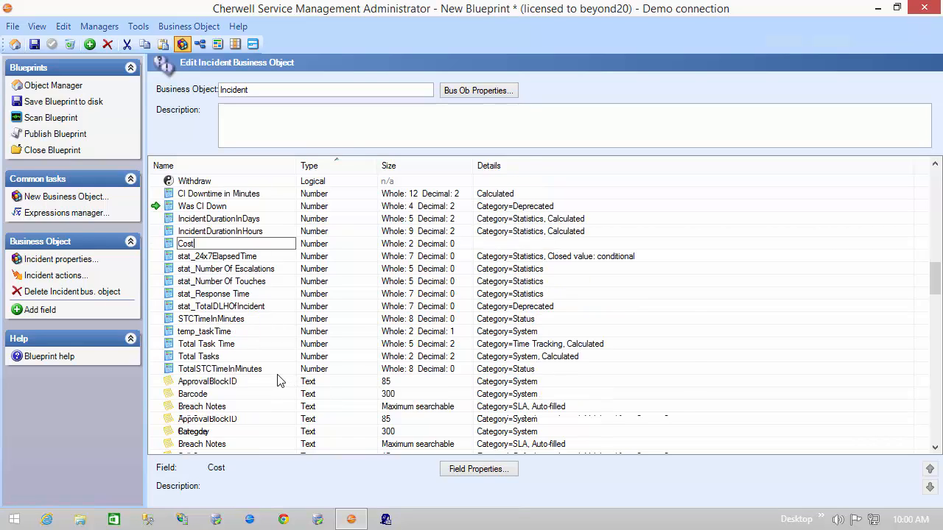
{"action": "scroll", "coordinate": [277, 374], "scroll_direction": "down", "scroll_amount": 11}
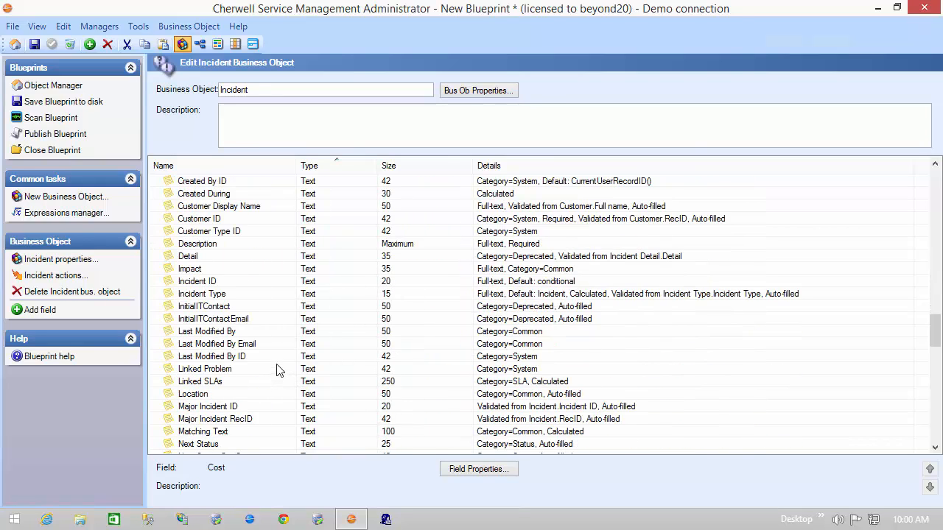
{"action": "scroll", "coordinate": [277, 370], "scroll_direction": "down", "scroll_amount": 6}
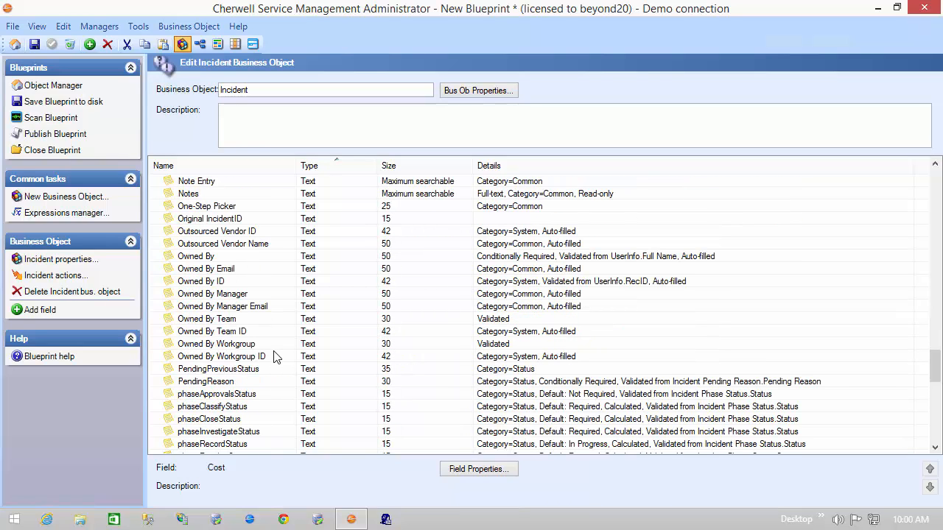
{"action": "left_click", "coordinate": [168, 326]}
{"action": "double_click", "coordinate": [168, 325]}
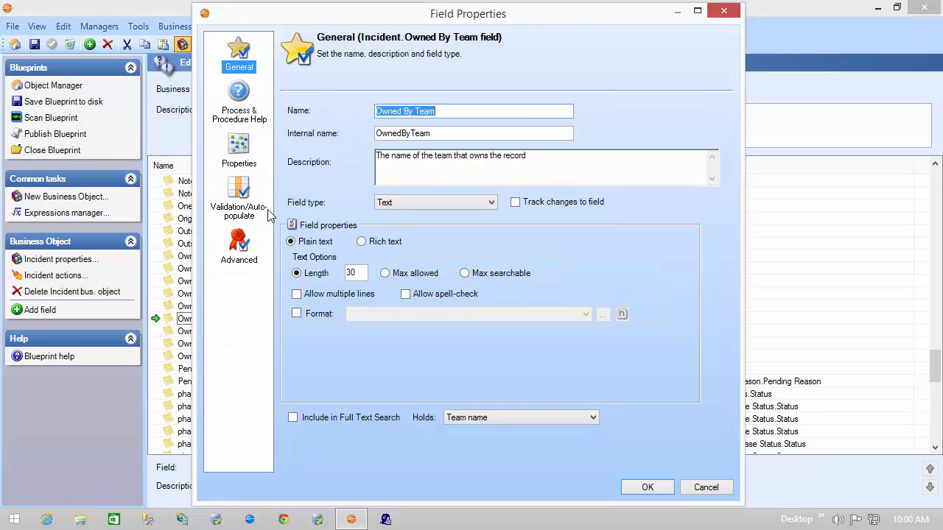
{"action": "left_click", "coordinate": [253, 213]}
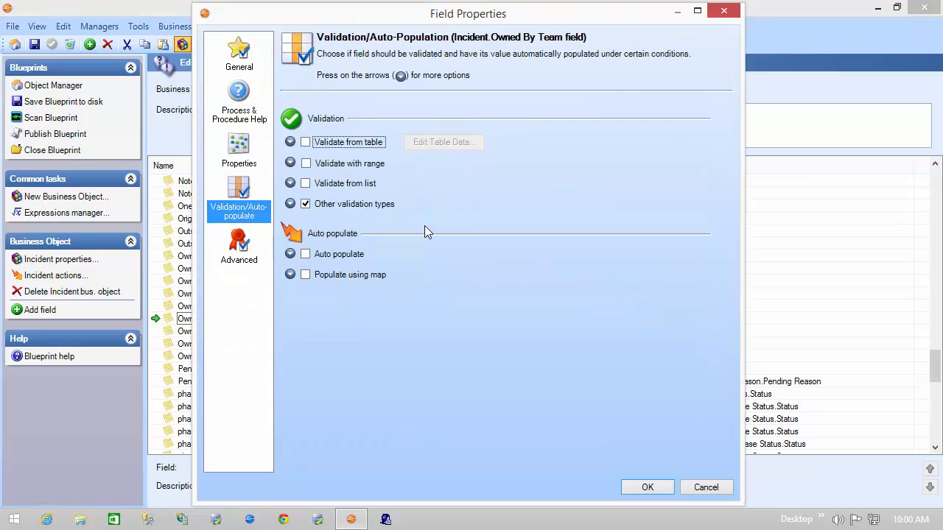
Examine the valid team or workgroup choices under the Owned By Team field's other validation types and close its properties without saving
{"action": "left_click", "coordinate": [290, 203]}
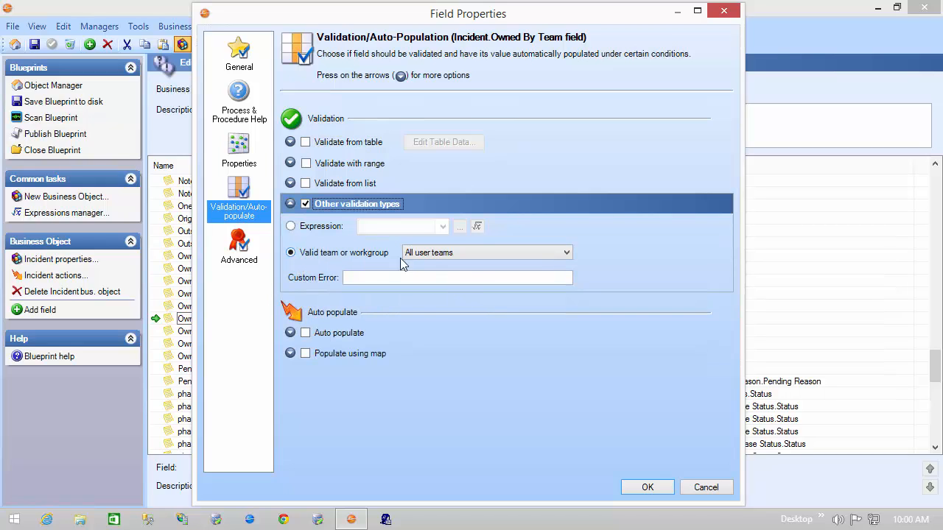
{"action": "left_click", "coordinate": [566, 253]}
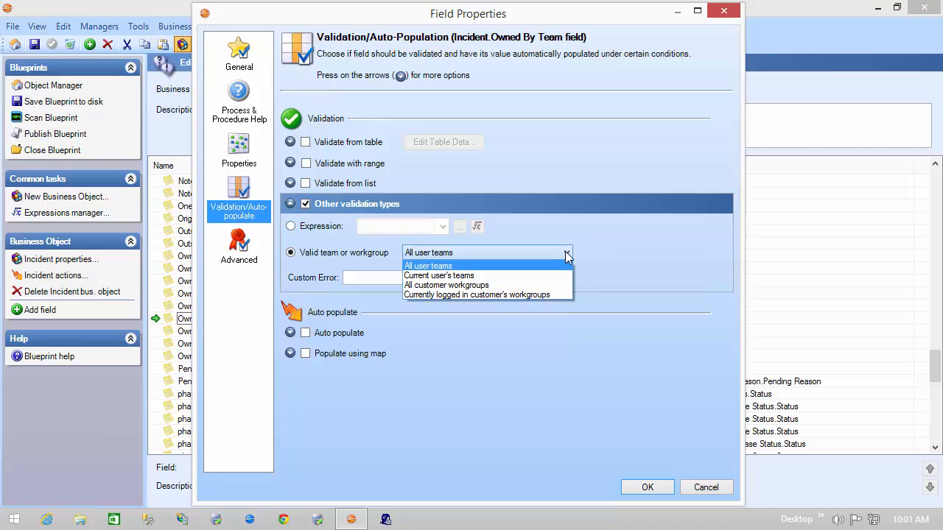
{"action": "left_click", "coordinate": [568, 256]}
{"action": "left_click", "coordinate": [470, 278]}
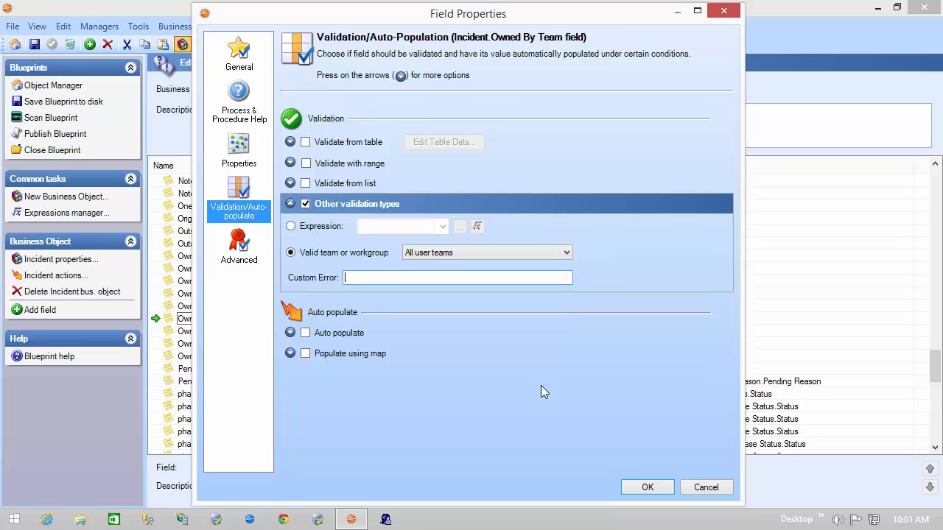
{"action": "left_click", "coordinate": [706, 487]}
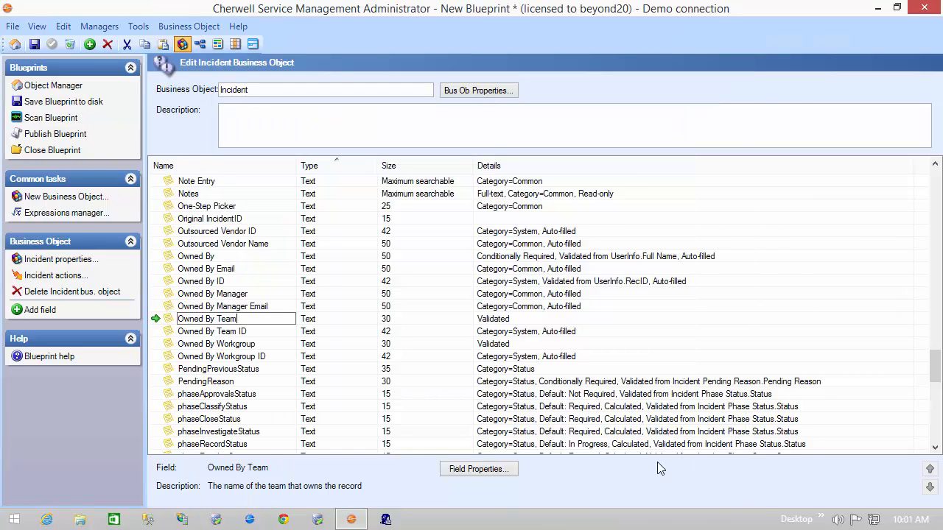